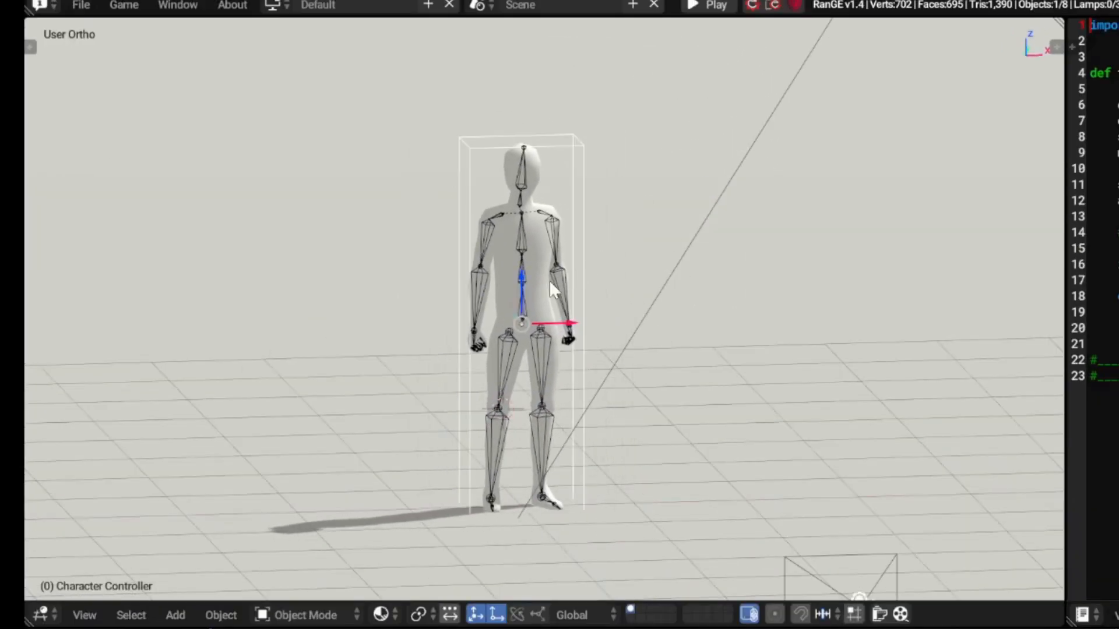
{"action": "key", "text": "p"}
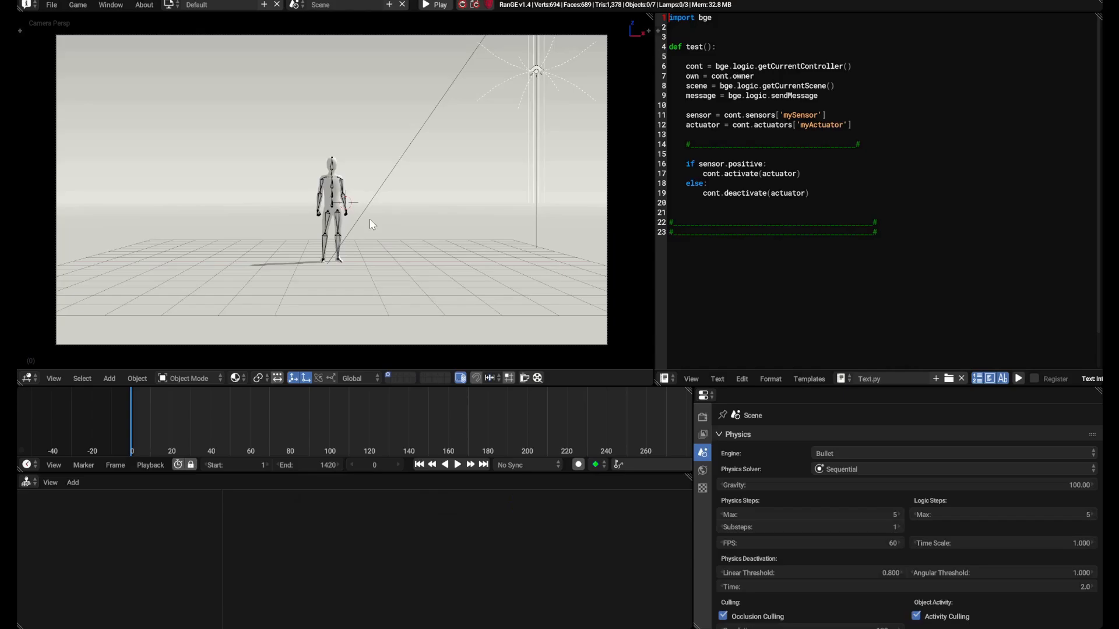
Step: Add a cube mesh and move it along the X axis to stand beside the character
{"action": "key", "text": "shift+a"}
{"action": "mouse_move", "coordinate": [437, 212]}
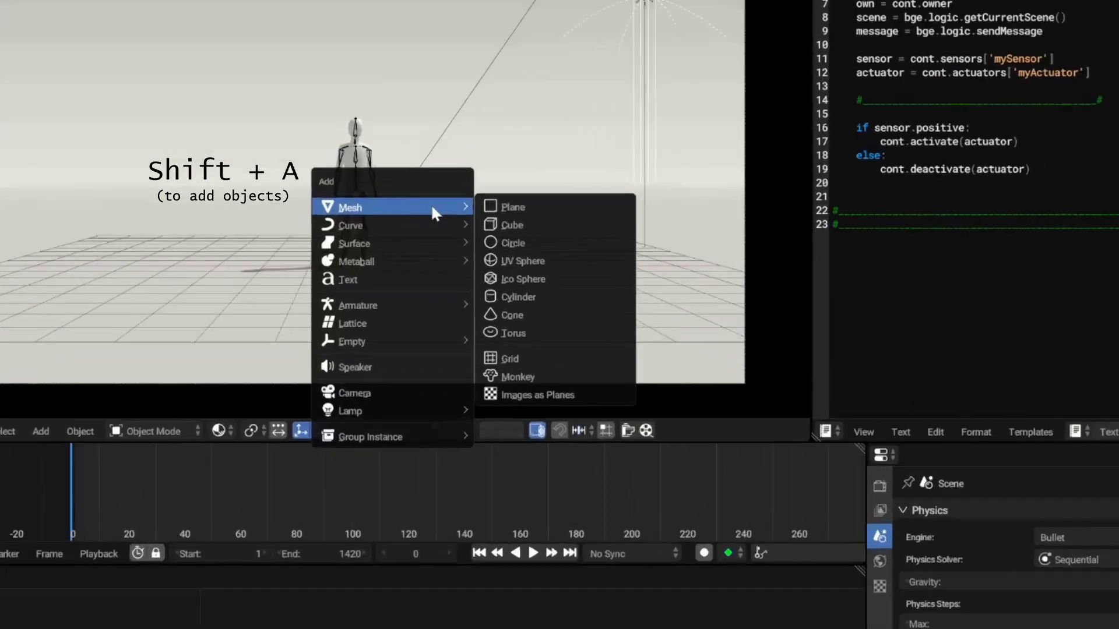
{"action": "left_click", "coordinate": [646, 212]}
{"action": "key", "text": "g"}
{"action": "key", "text": "x"}
{"action": "left_click", "coordinate": [693, 384]}
{"action": "middle_click_drag", "start_coordinate": [694, 385], "coordinate": [733, 392]}
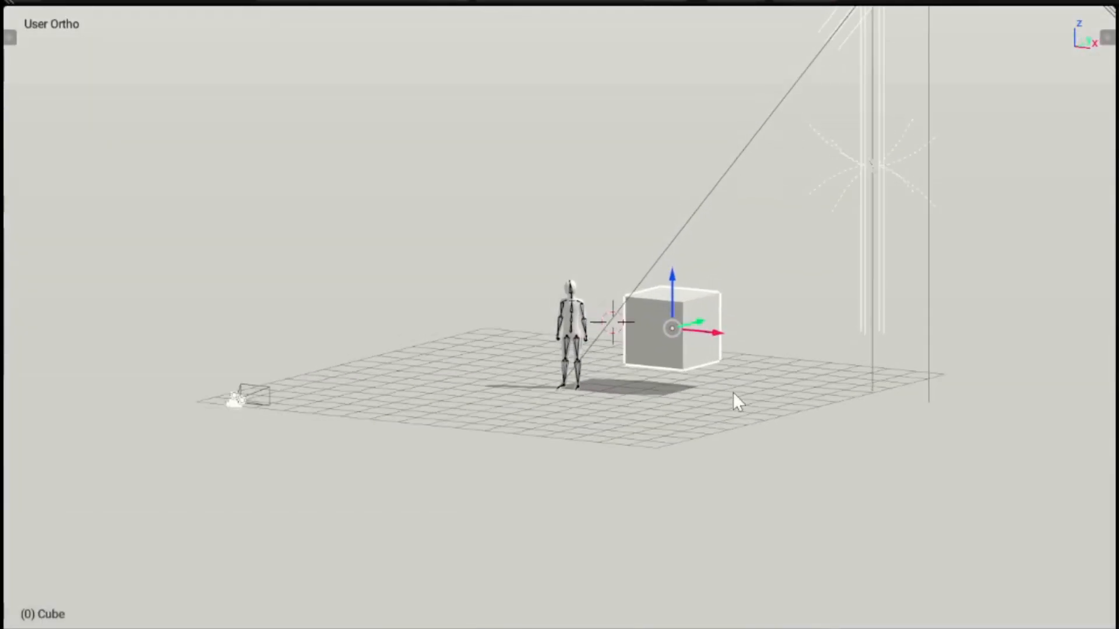
{"action": "scroll", "coordinate": [741, 407], "scroll_direction": "up", "scroll_amount": 3}
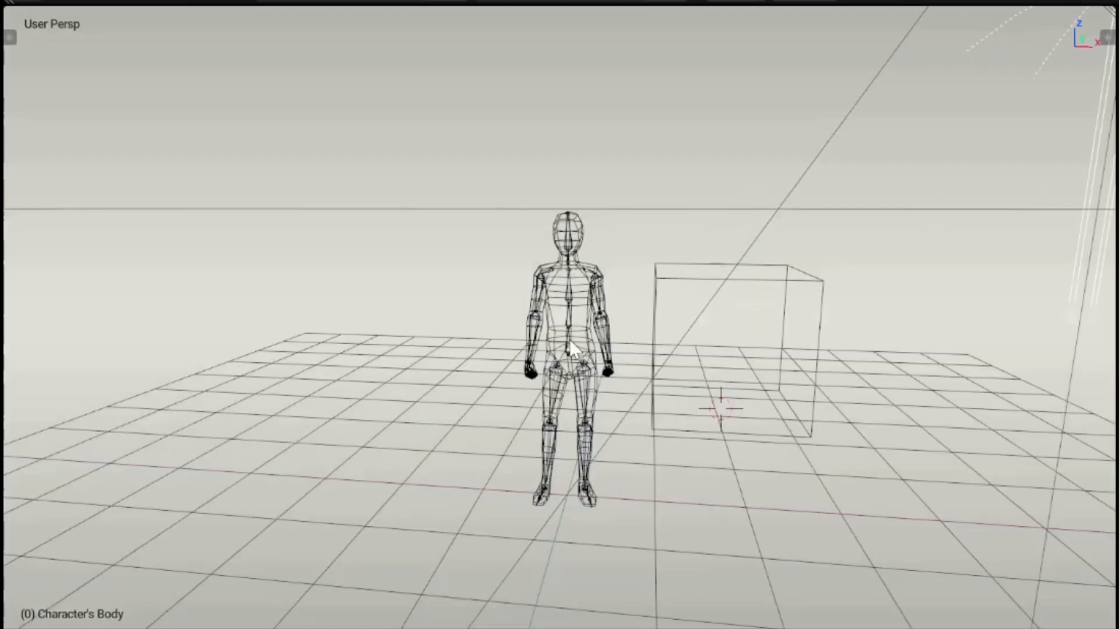
Step: Snap the 3D cursor to the origin of the character's armature
{"action": "left_click", "coordinate": [571, 348]}
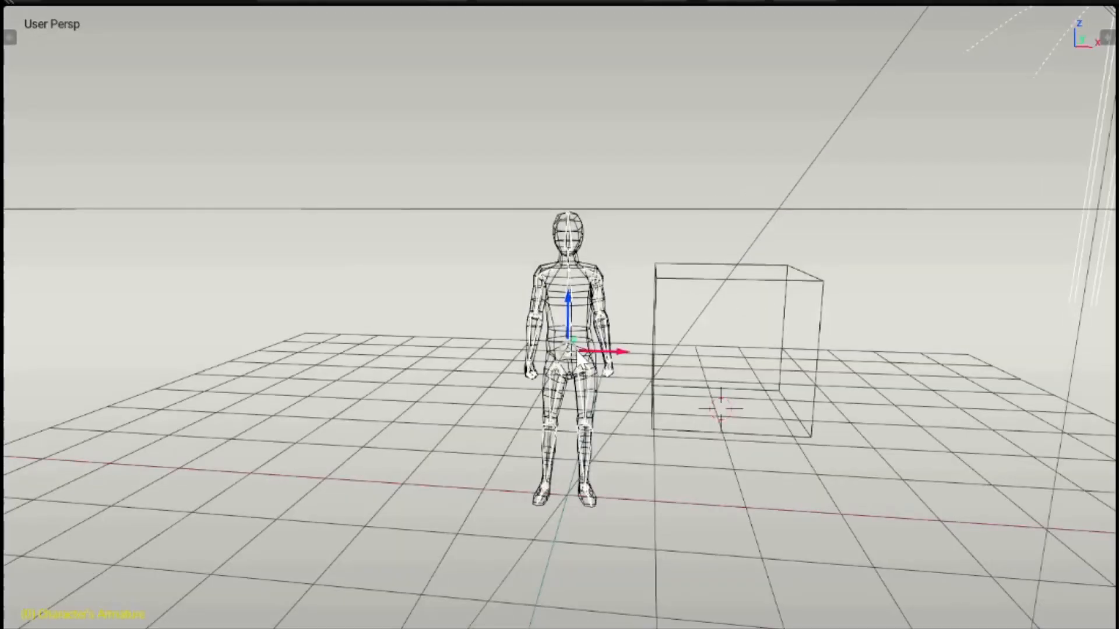
{"action": "key", "text": "shift+s"}
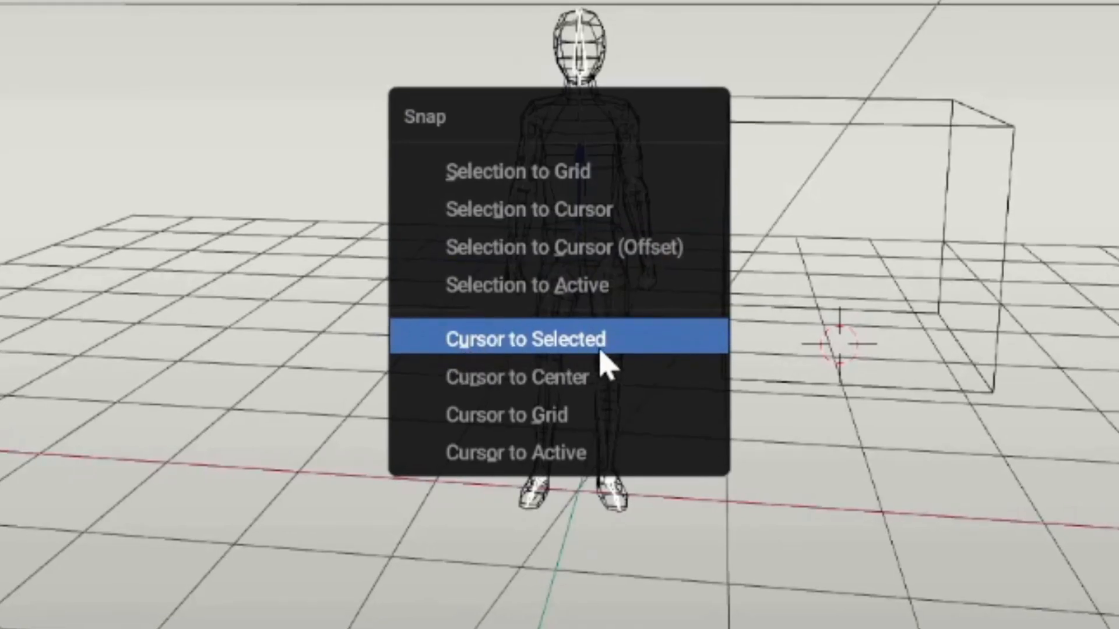
{"action": "left_click", "coordinate": [620, 341]}
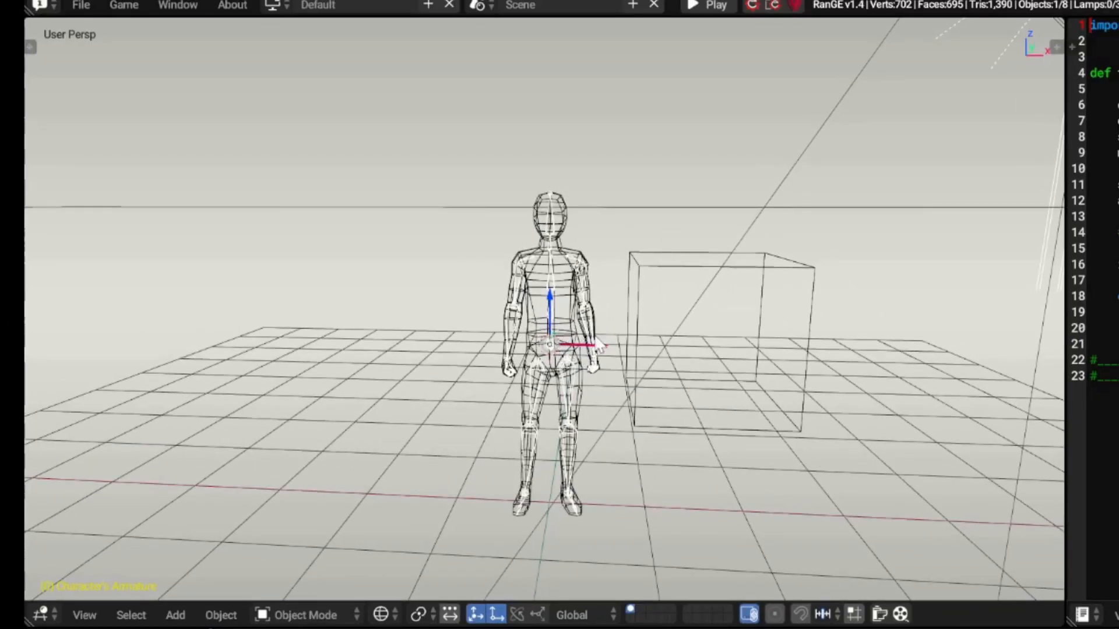
Step: Snap the cube to the 3D cursor so it is centred on the character
{"action": "left_click", "coordinate": [639, 264]}
{"action": "key", "text": "shift+s"}
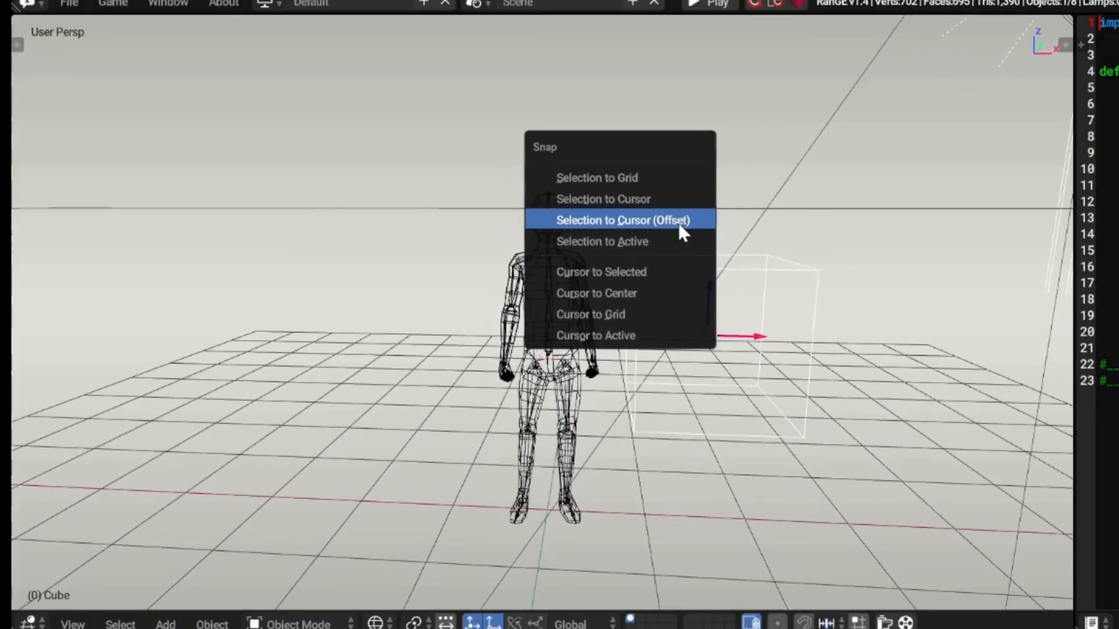
{"action": "left_click", "coordinate": [716, 291]}
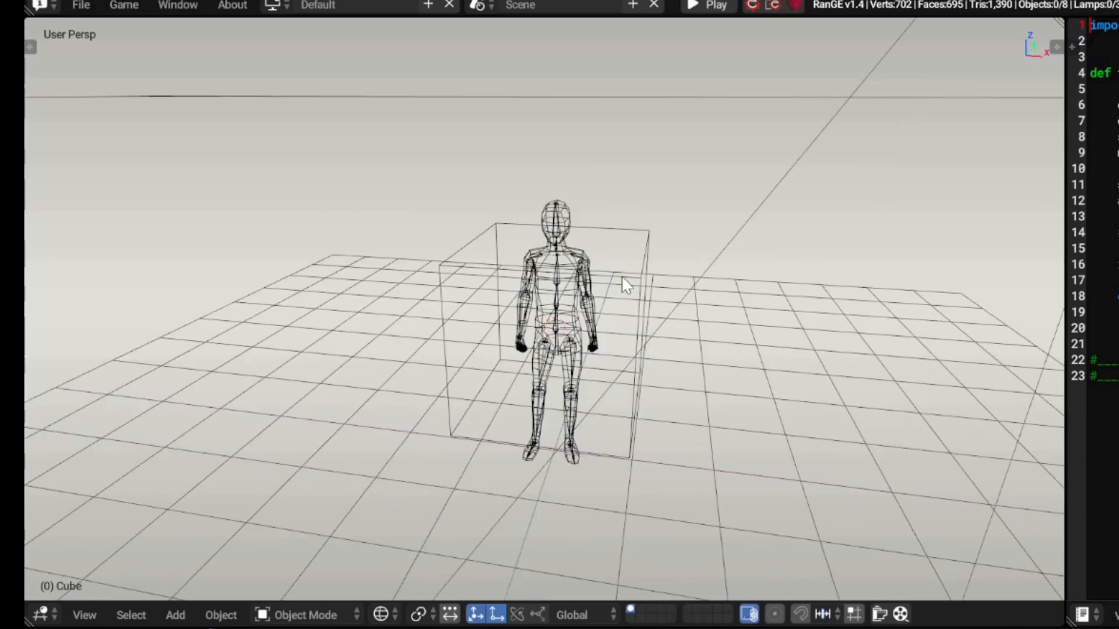
Step: Try scaling the cube separately along the X, Y and Z axes to fit the character's body
{"action": "right_click", "coordinate": [627, 283]}
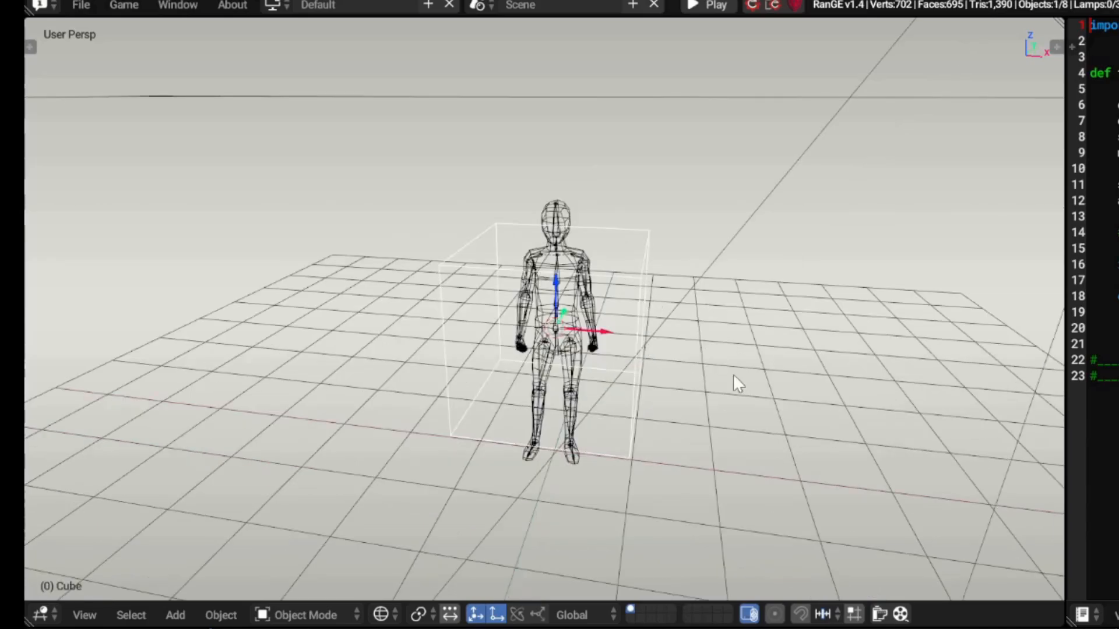
{"action": "key", "text": "s"}
{"action": "key", "text": "x"}
{"action": "left_click", "coordinate": [655, 357]}
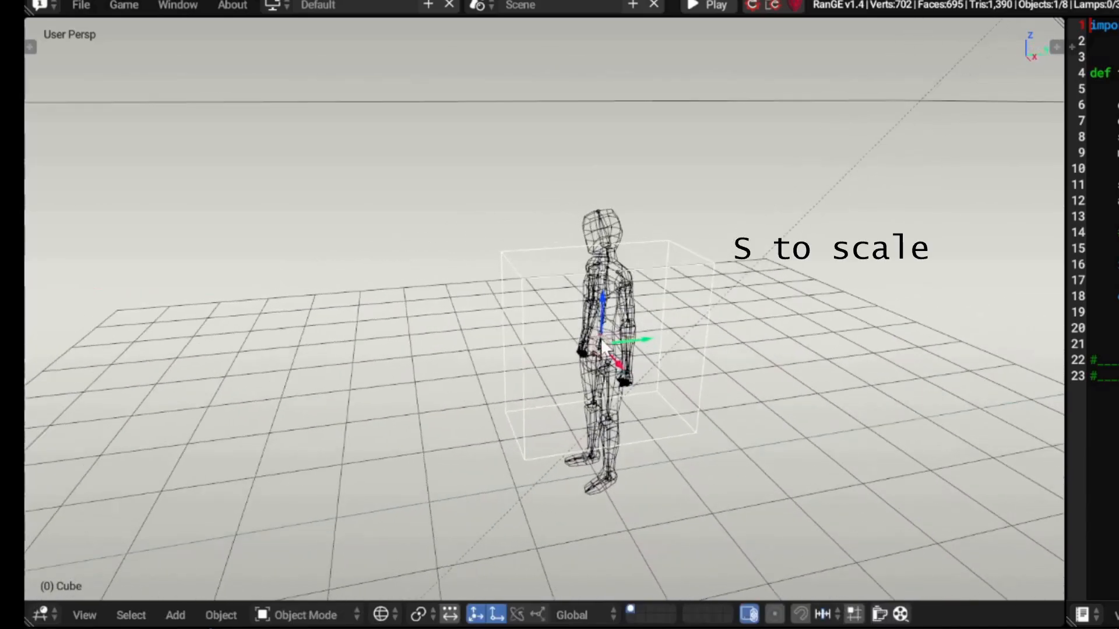
{"action": "key", "text": "s"}
{"action": "key", "text": "y"}
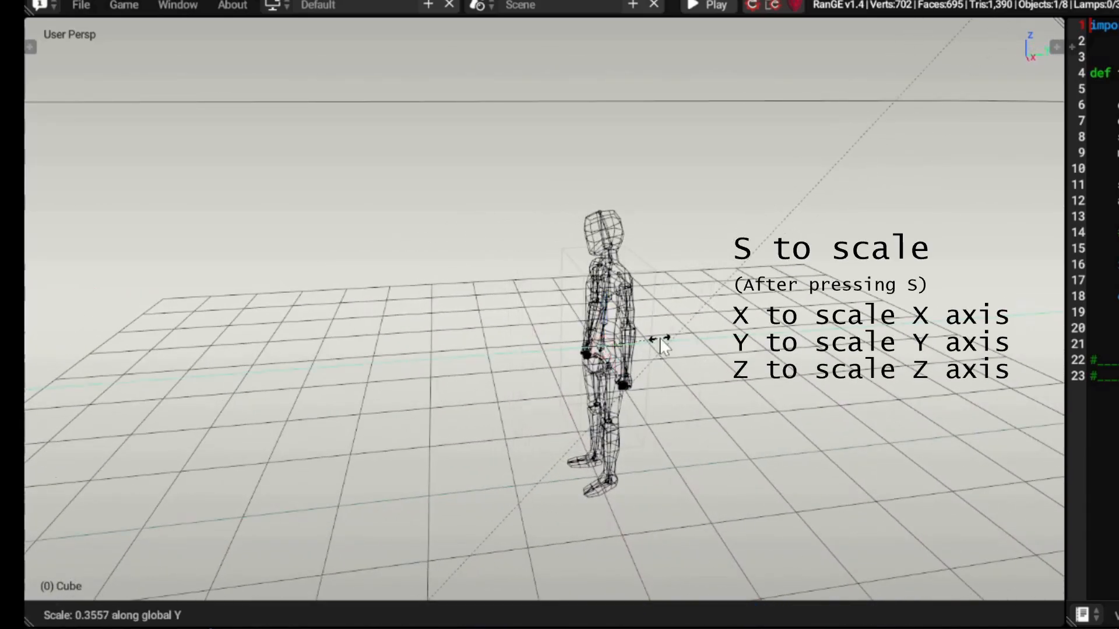
{"action": "key", "text": "Escape"}
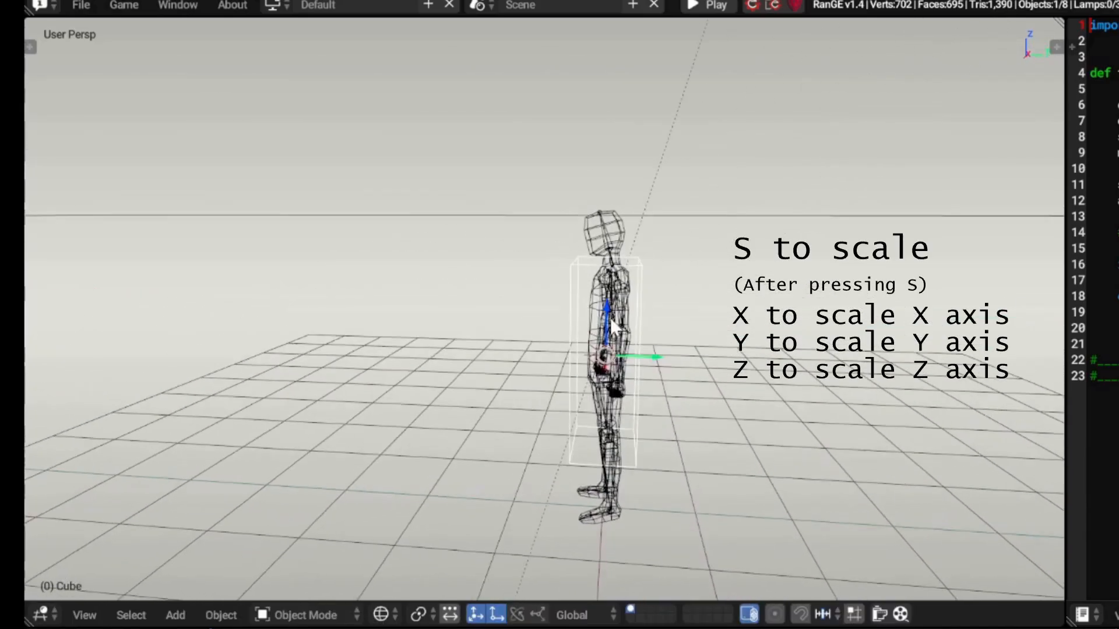
{"action": "key", "text": "s"}
{"action": "key", "text": "z"}
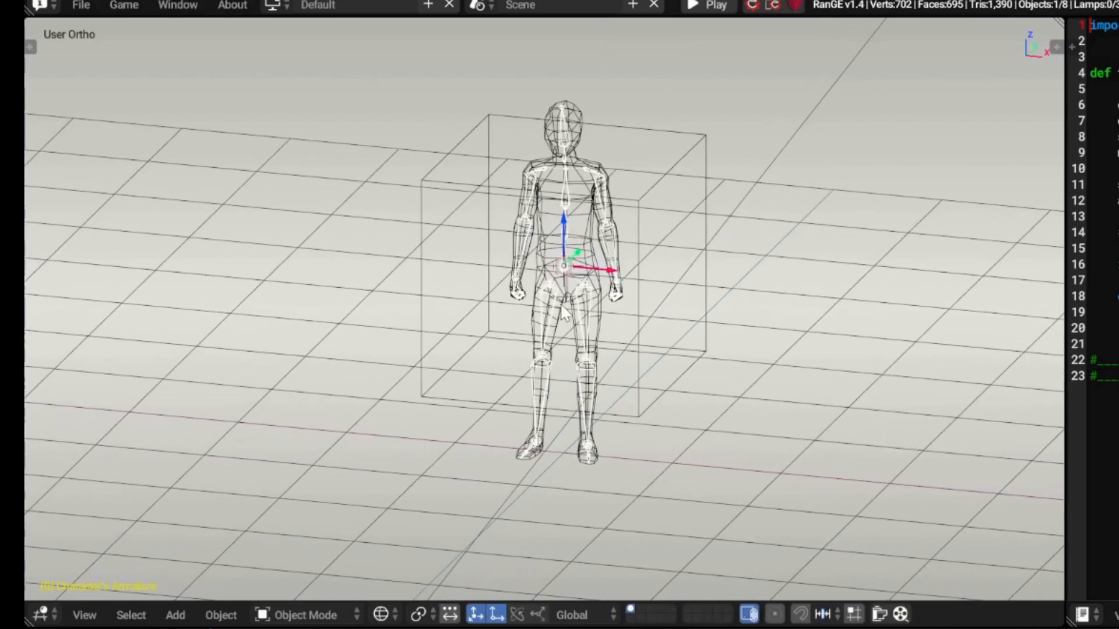
Step: Show the scene in wireframe and scale the cube along X to match the character's width across the arms
{"action": "scroll", "coordinate": [561, 325], "scroll_direction": "up", "scroll_amount": 1}
{"action": "middle_click_drag", "start_coordinate": [560, 325], "coordinate": [573, 308]}
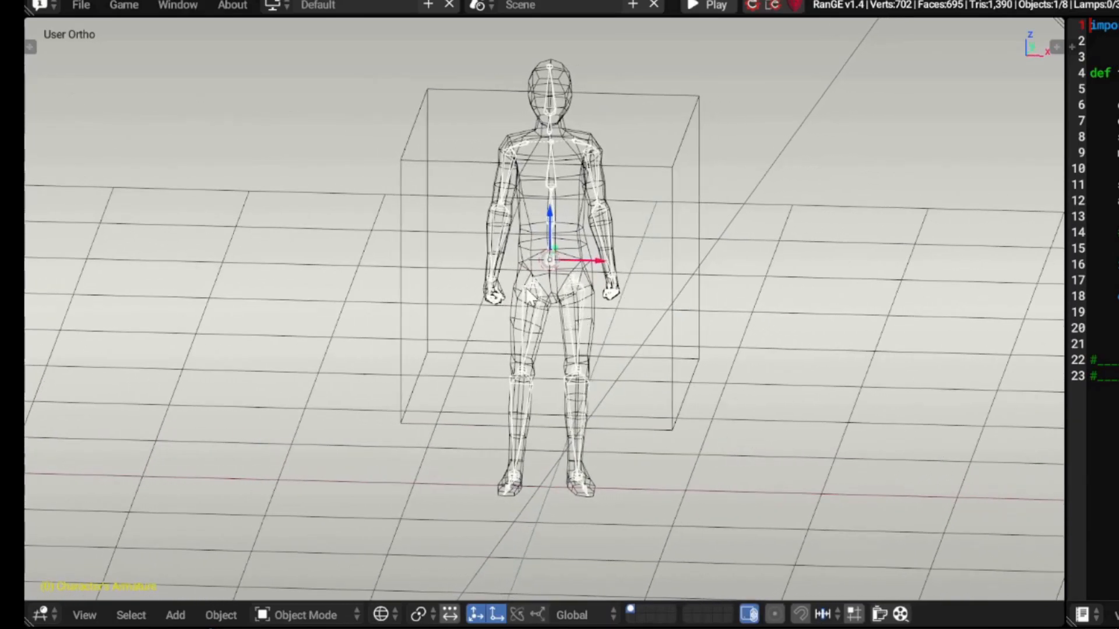
{"action": "key", "text": "KP_1"}
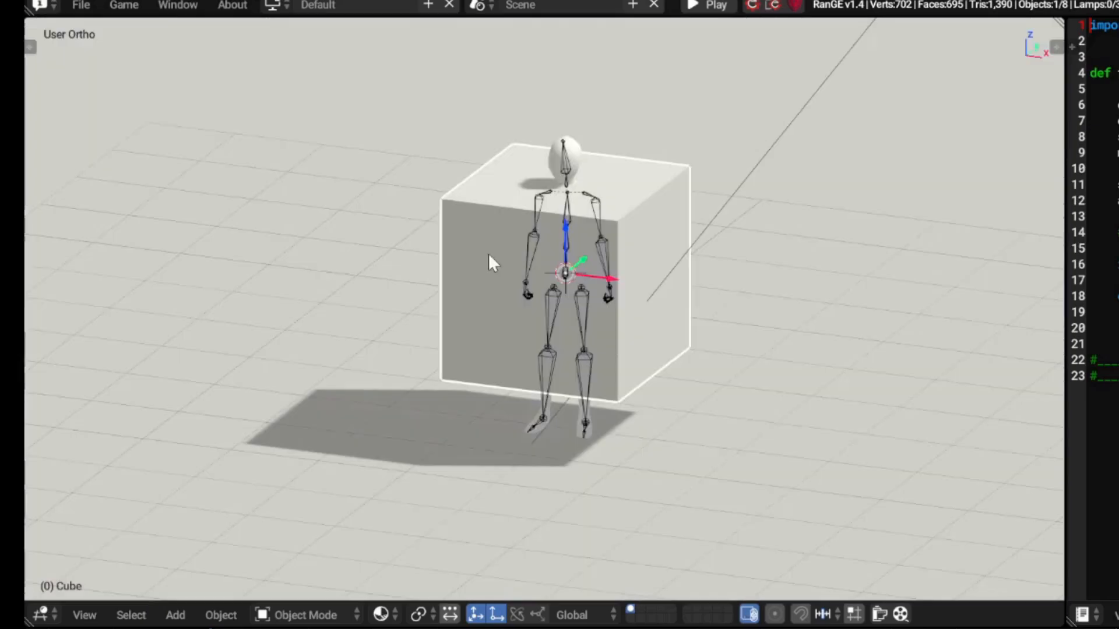
{"action": "key", "text": "z"}
{"action": "middle_click_drag", "start_coordinate": [627, 285], "coordinate": [702, 259]}
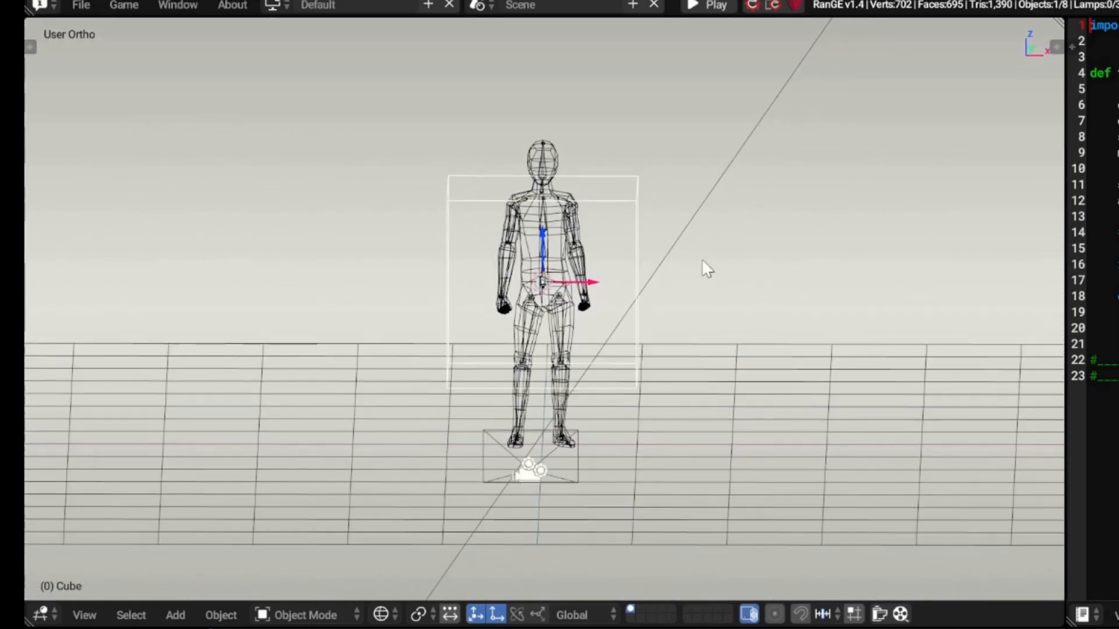
{"action": "key", "text": "s"}
{"action": "key", "text": "x"}
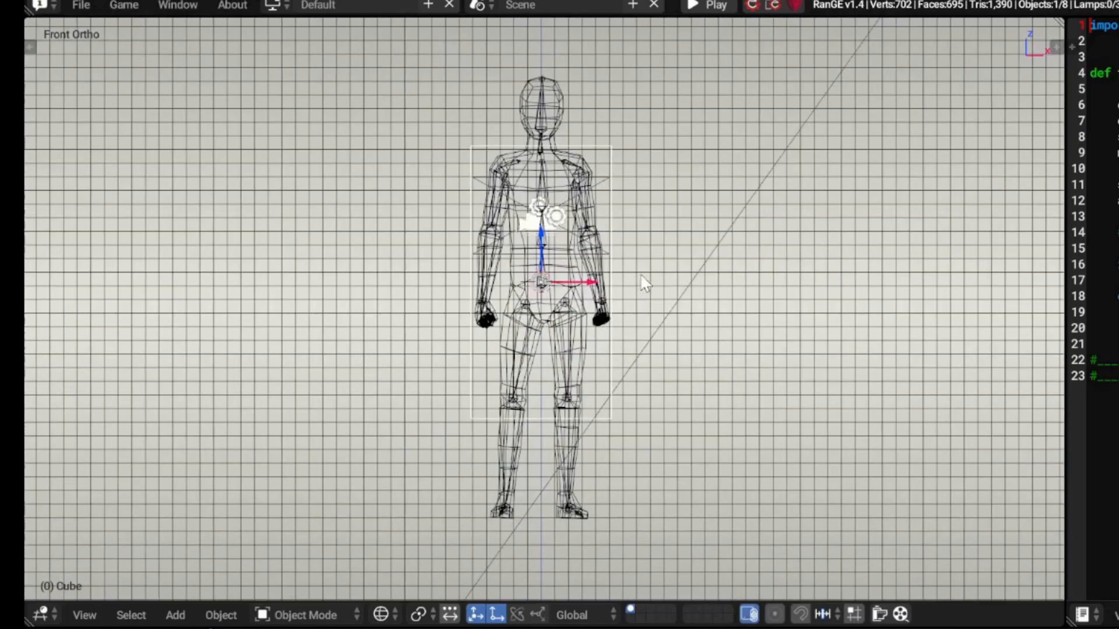
Step: Scale the cube along Z to the character's height and along Y to the depth of the body
{"action": "key", "text": "z"}
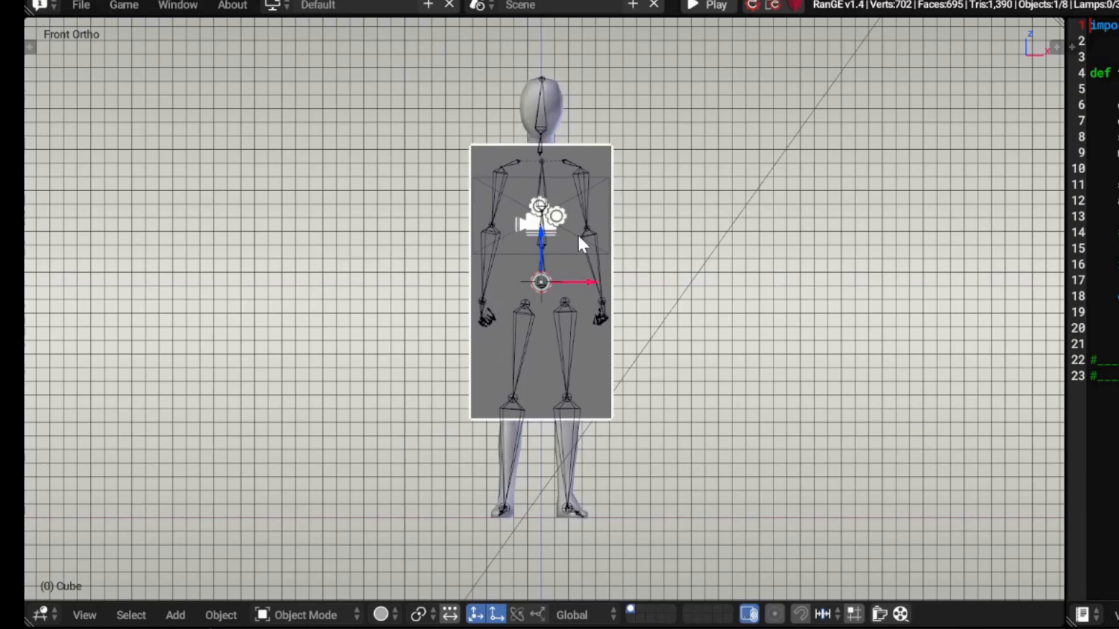
{"action": "key", "text": "z"}
{"action": "key", "text": "z"}
{"action": "key", "text": "s"}
{"action": "key", "text": "x"}
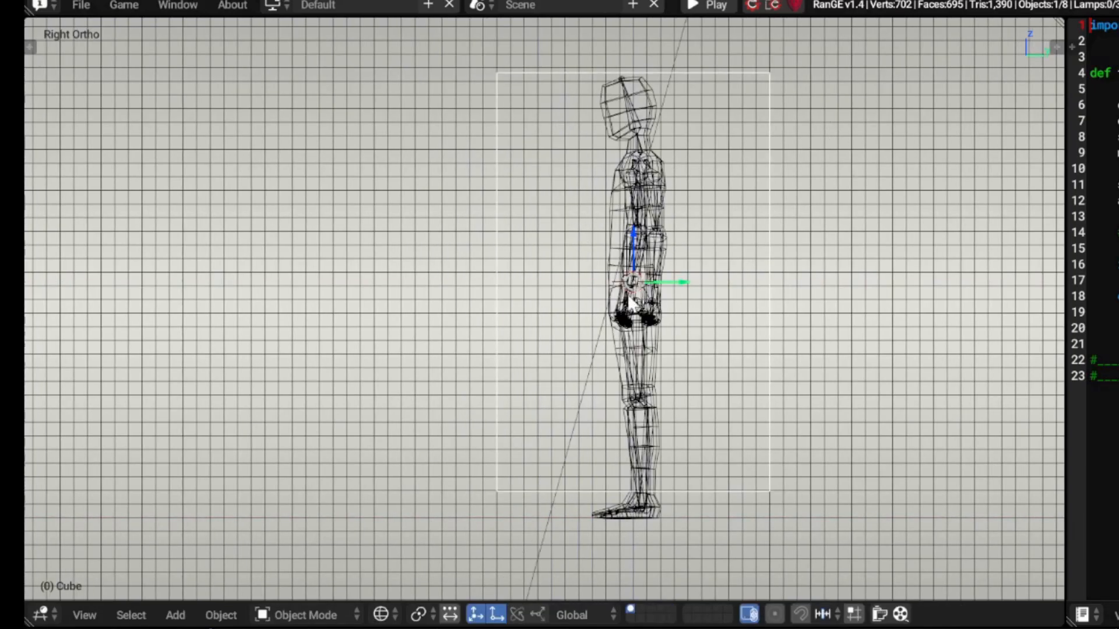
{"action": "key", "text": "s"}
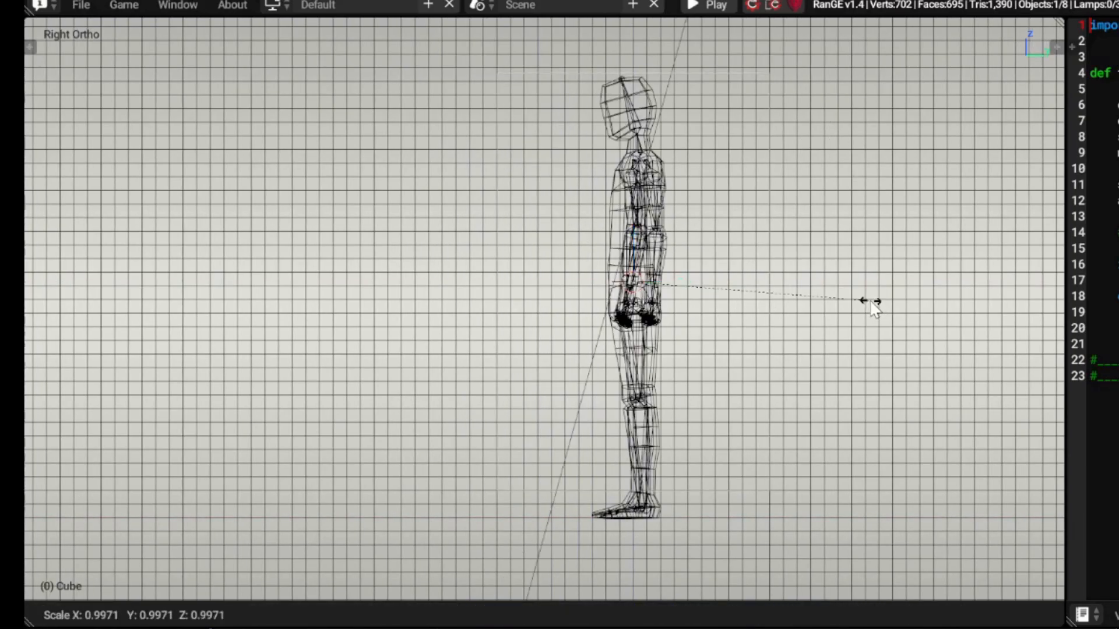
{"action": "key", "text": "y"}
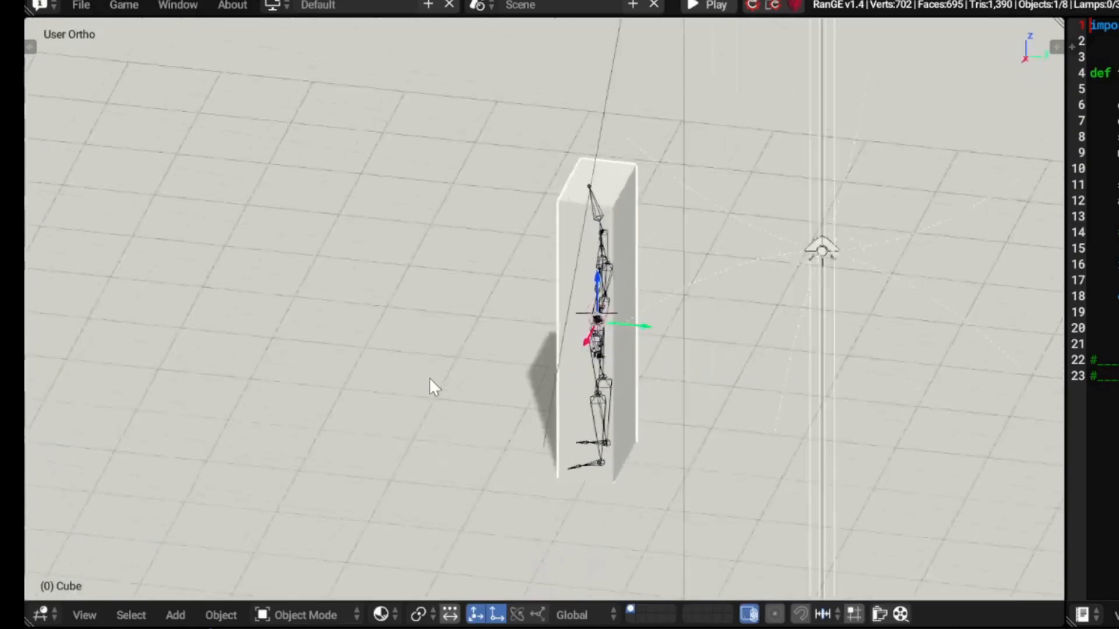
Step: Check the cube's fit around the character in wireframe from the front and apply its scale
{"action": "mouse_move", "coordinate": [429, 386]}
{"action": "middle_mouse_down"}
{"action": "mouse_move", "coordinate": [600, 364]}
{"action": "mouse_move", "coordinate": [617, 338]}
{"action": "mouse_move", "coordinate": [584, 337]}
{"action": "middle_mouse_up"}
{"action": "key", "text": "alt+z"}
{"action": "key", "text": "z"}
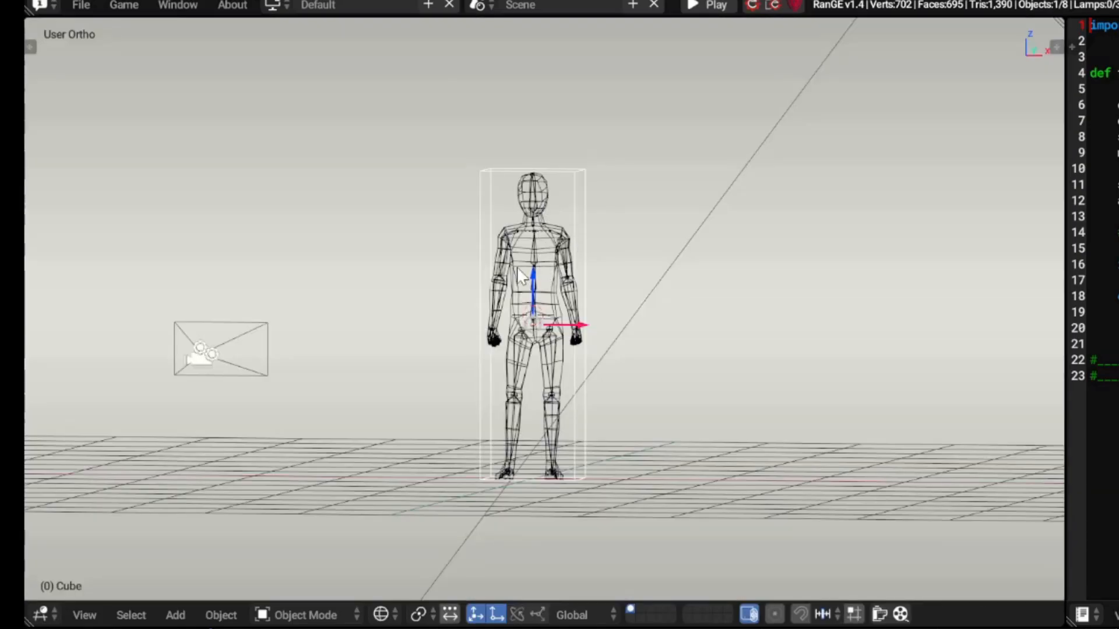
{"action": "key", "text": "KP_1"}
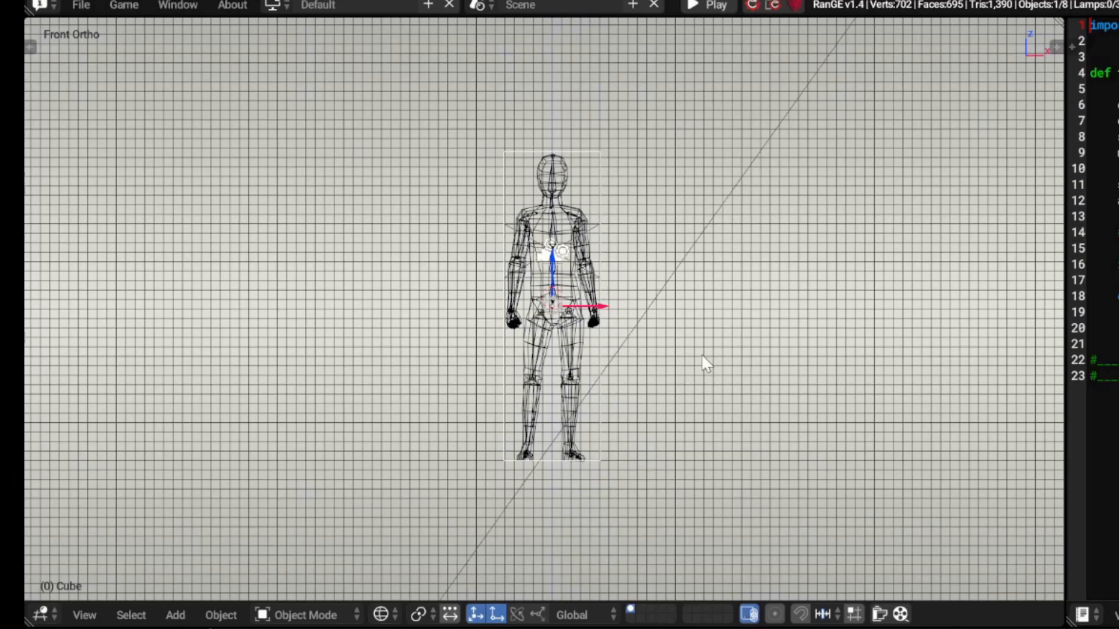
{"action": "key", "text": "ctrl+a"}
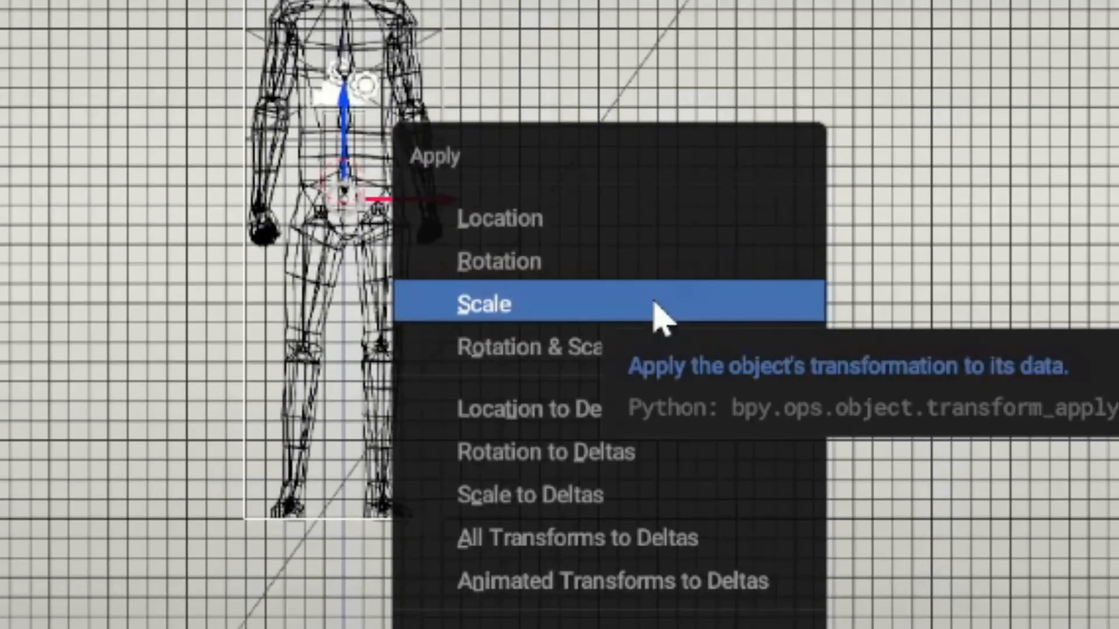
{"action": "left_click", "coordinate": [700, 355]}
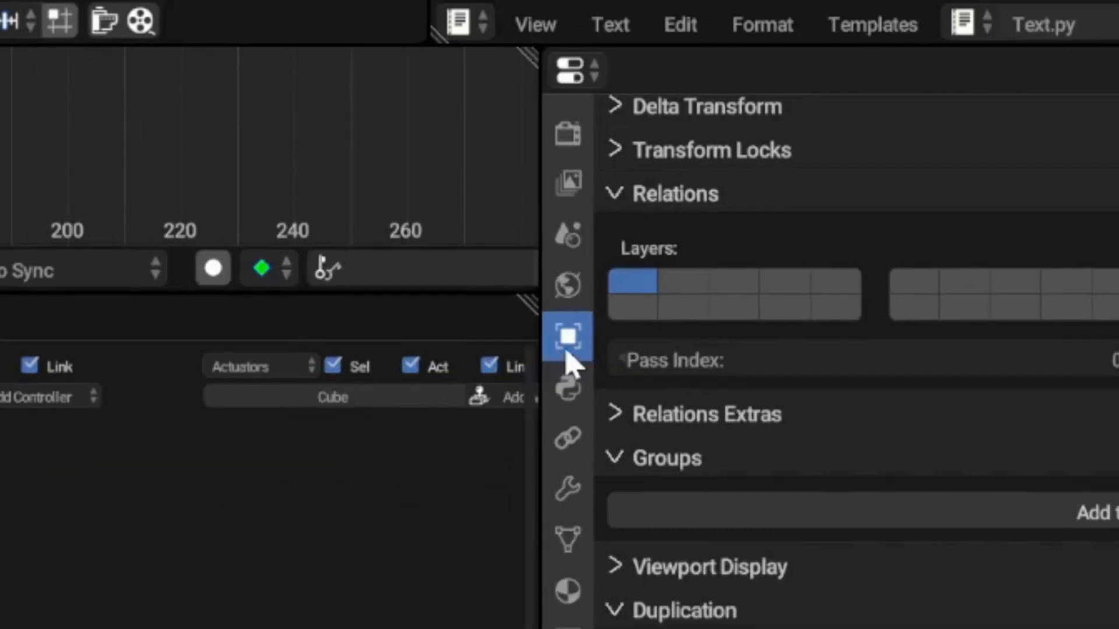
Step: Set the cube's maximum draw type to Wire in its viewport display settings
{"action": "scroll", "coordinate": [902, 426], "scroll_direction": "up", "scroll_amount": 5}
{"action": "scroll", "coordinate": [894, 412], "scroll_direction": "down", "scroll_amount": 5}
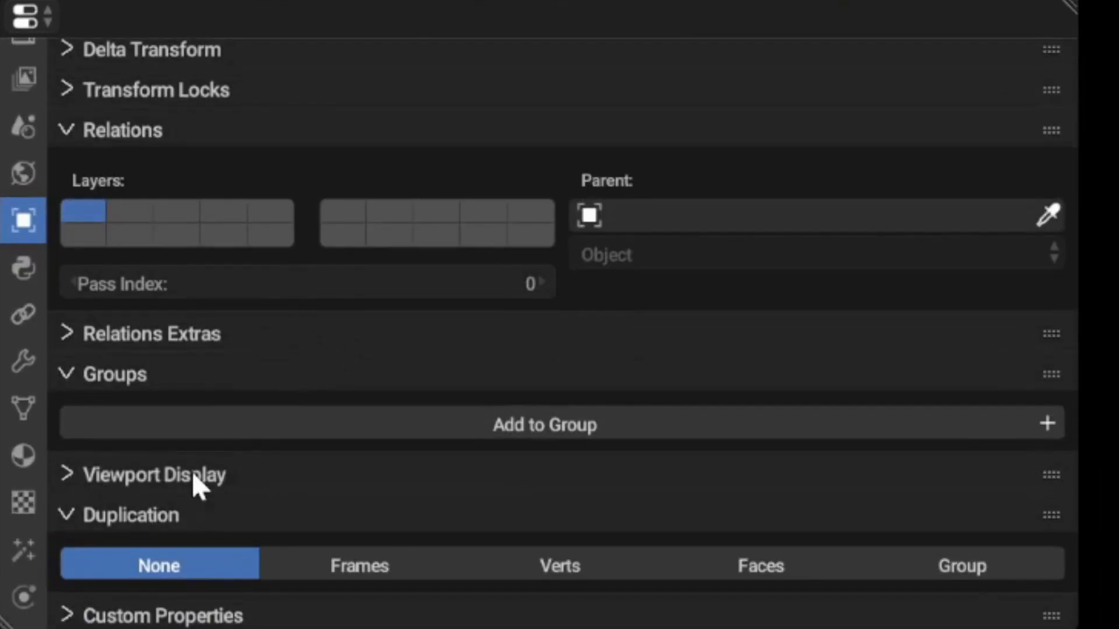
{"action": "left_click", "coordinate": [751, 568]}
{"action": "scroll", "coordinate": [189, 483], "scroll_direction": "down", "scroll_amount": 5}
{"action": "left_click", "coordinate": [927, 364]}
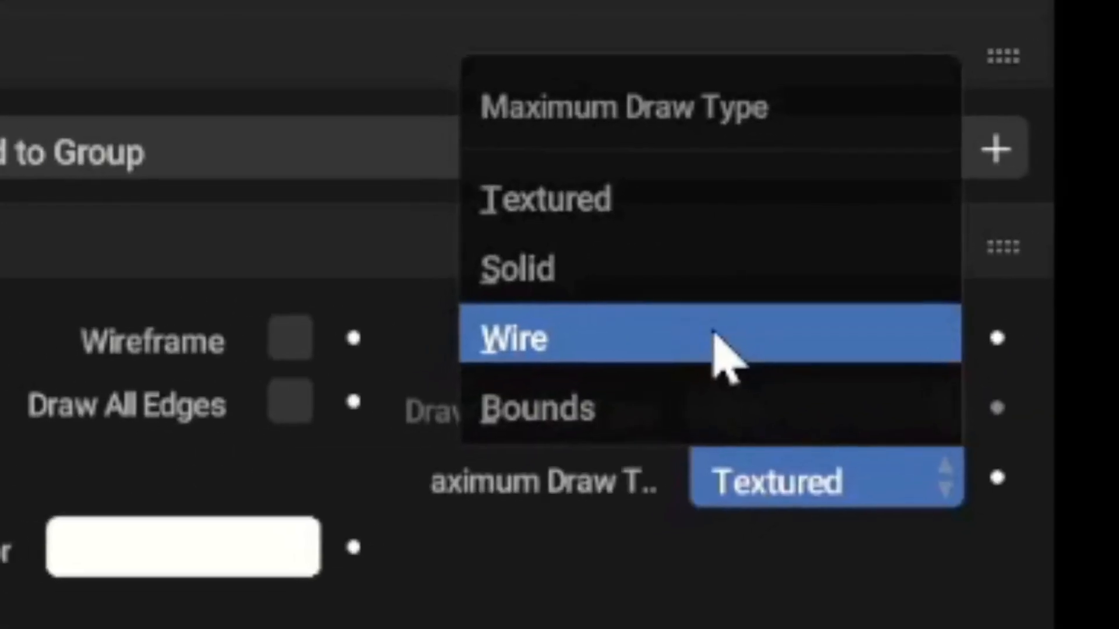
{"action": "left_click", "coordinate": [900, 279]}
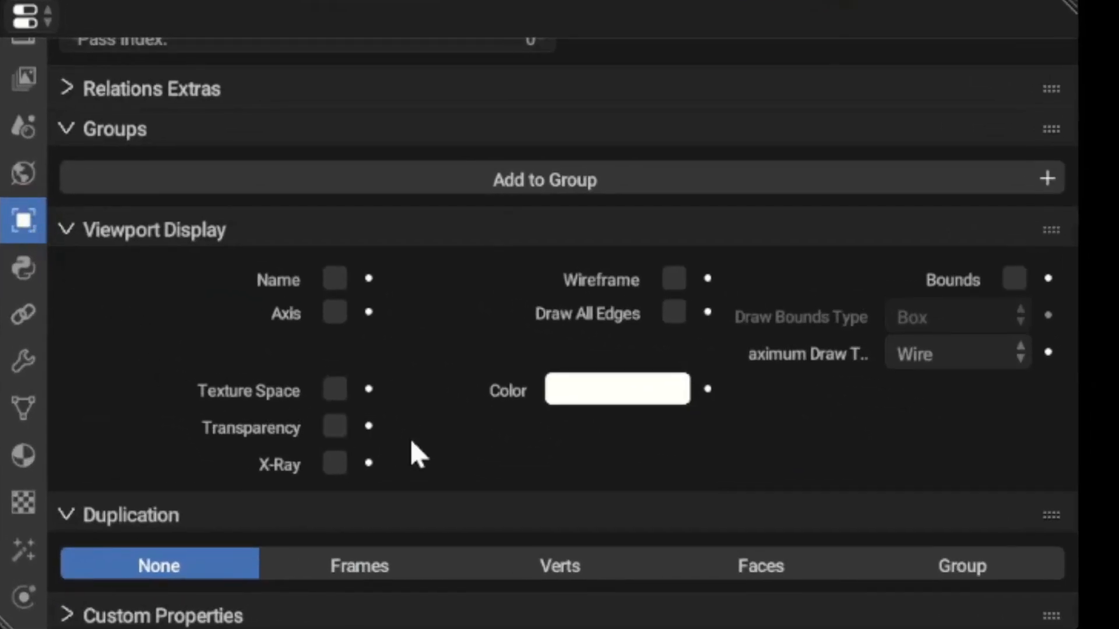
Step: Rename the cube object as Character Controller
{"action": "scroll", "coordinate": [411, 441], "scroll_direction": "up", "scroll_amount": 15}
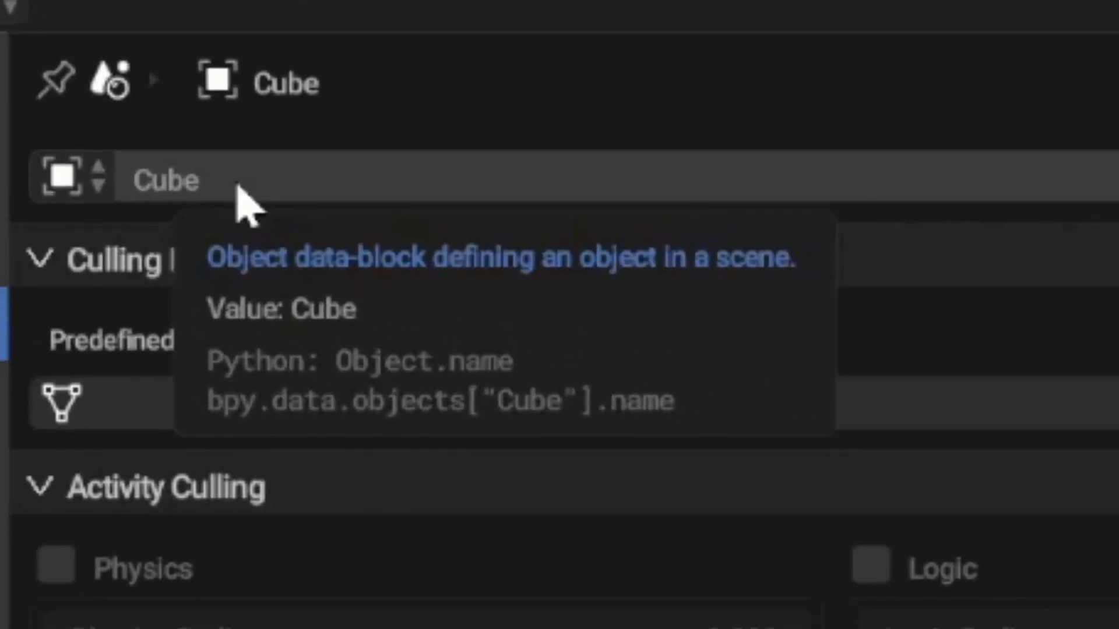
{"action": "left_click", "coordinate": [192, 135]}
{"action": "type", "text": "Character Controller"}
{"action": "key", "text": "Return"}
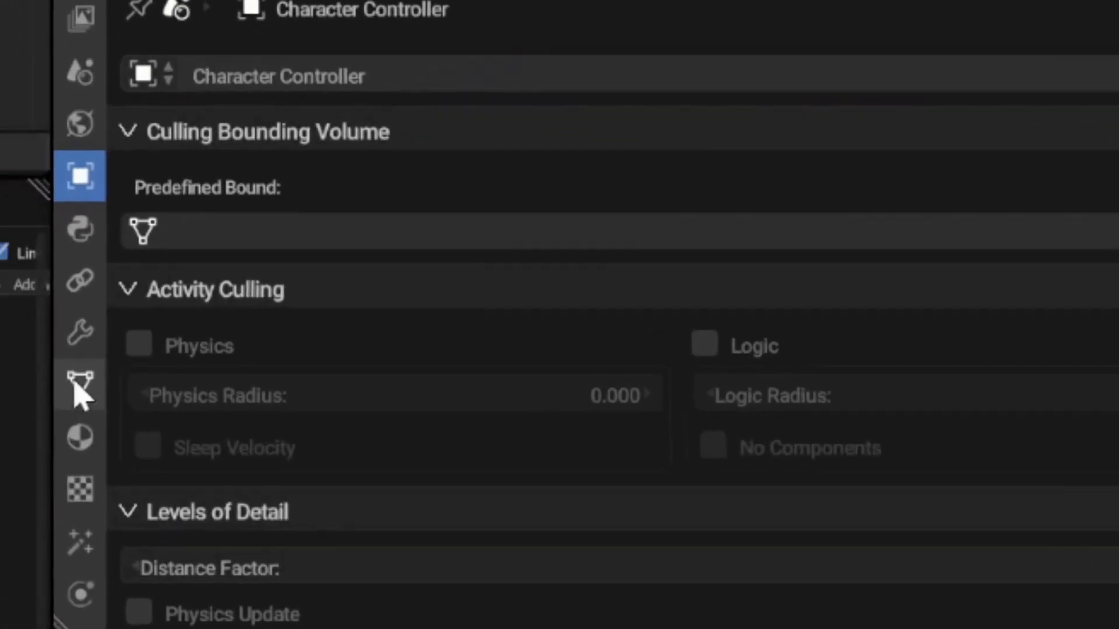
Step: Rename the cube's mesh data as Character Controller
{"action": "left_click", "coordinate": [80, 389]}
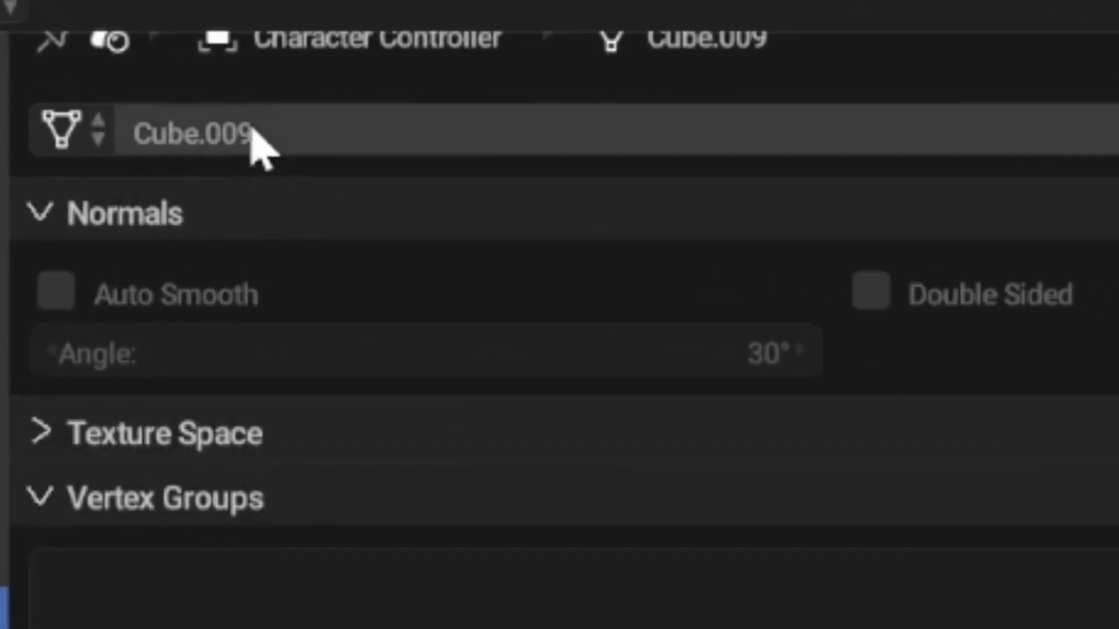
{"action": "left_click", "coordinate": [256, 137]}
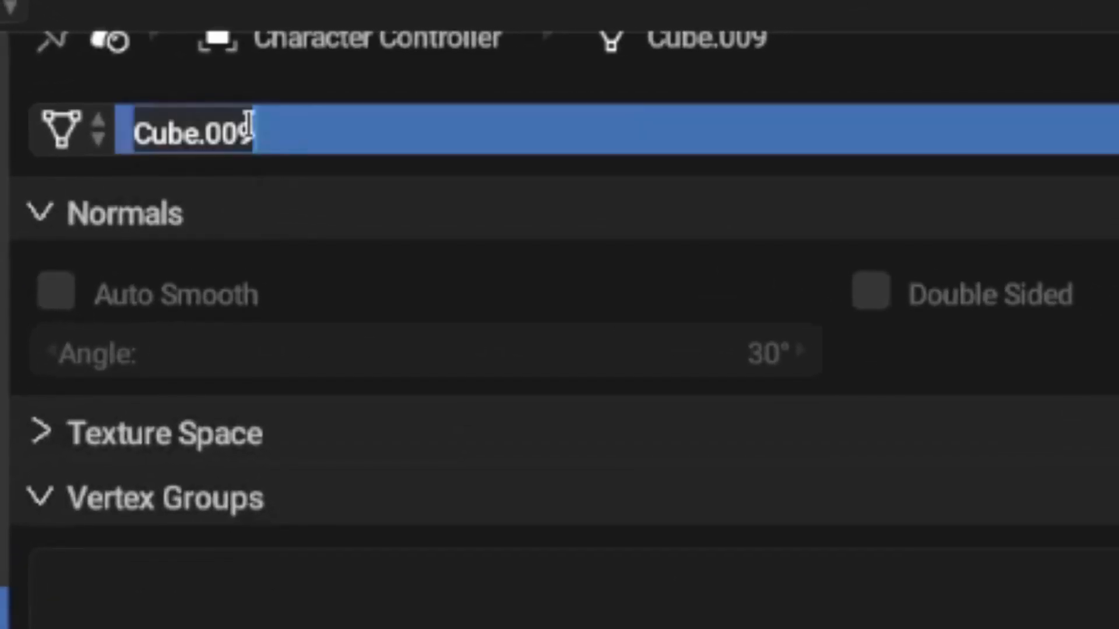
{"action": "type", "text": "Character Controller"}
{"action": "key", "text": "Return"}
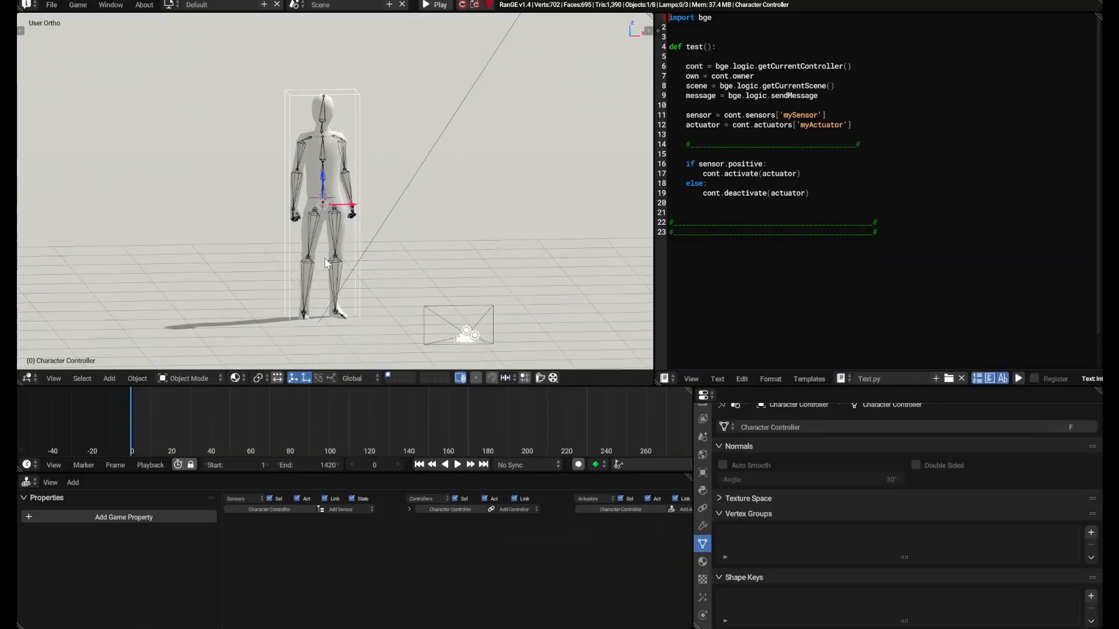
Step: Move the Character Controller box up and away from the character and set its physics type to Dynamic
{"action": "key", "text": "g"}
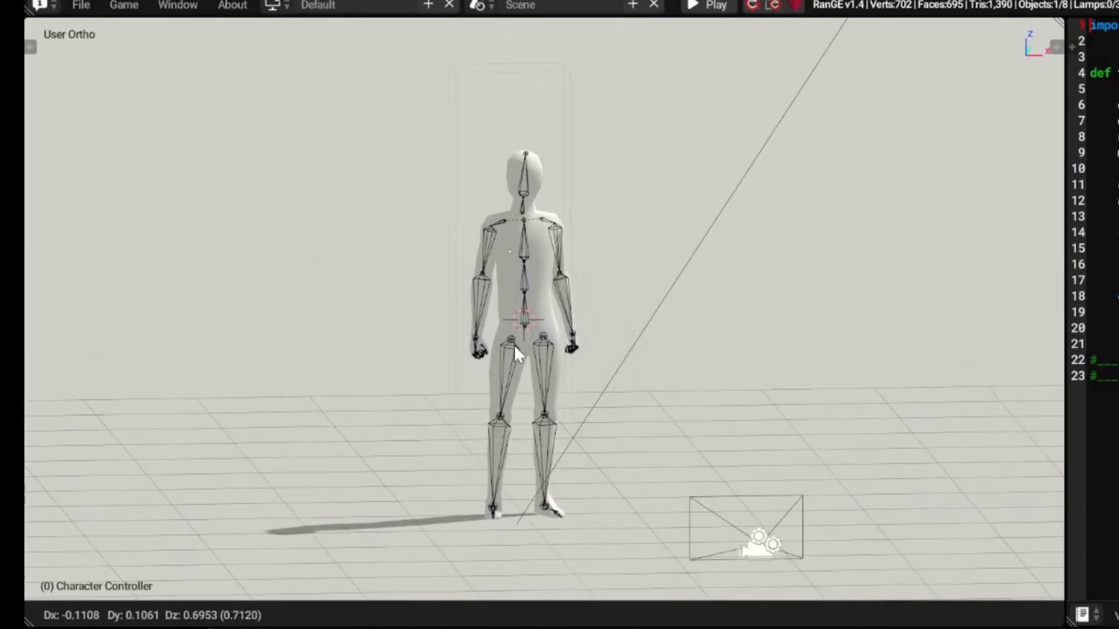
{"action": "left_click", "coordinate": [573, 354]}
{"action": "left_click", "coordinate": [559, 596]}
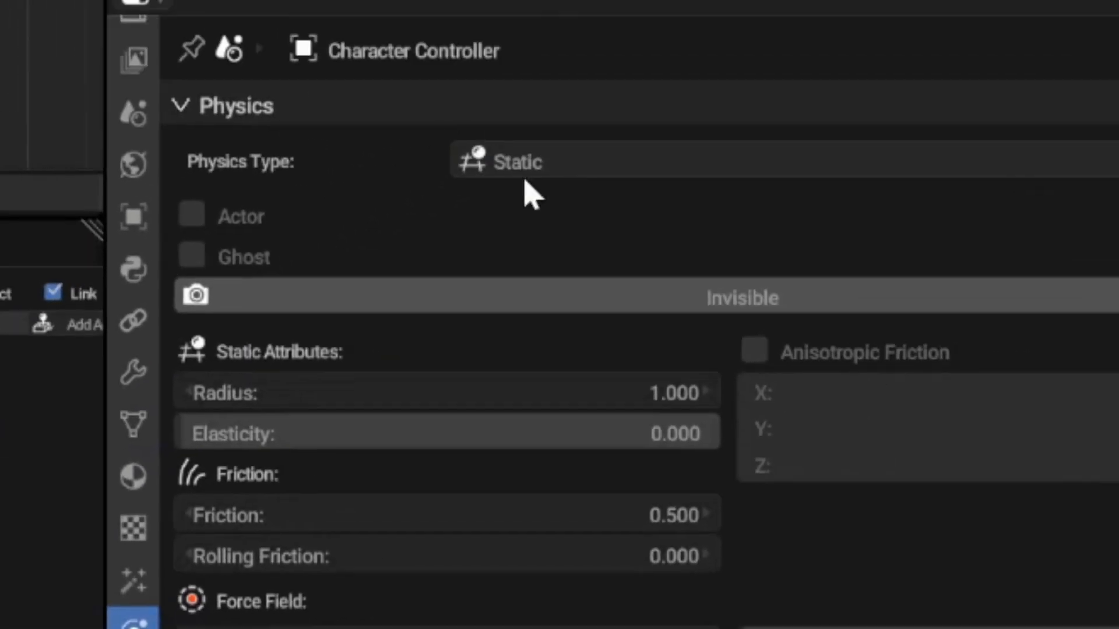
{"action": "left_click", "coordinate": [512, 187]}
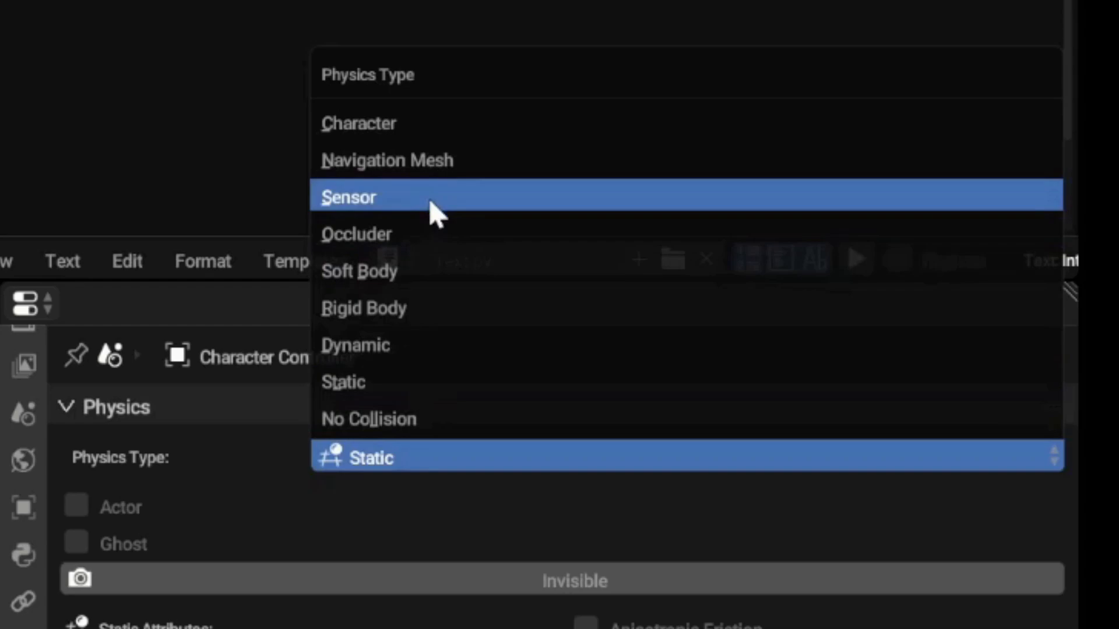
{"action": "left_click", "coordinate": [437, 349]}
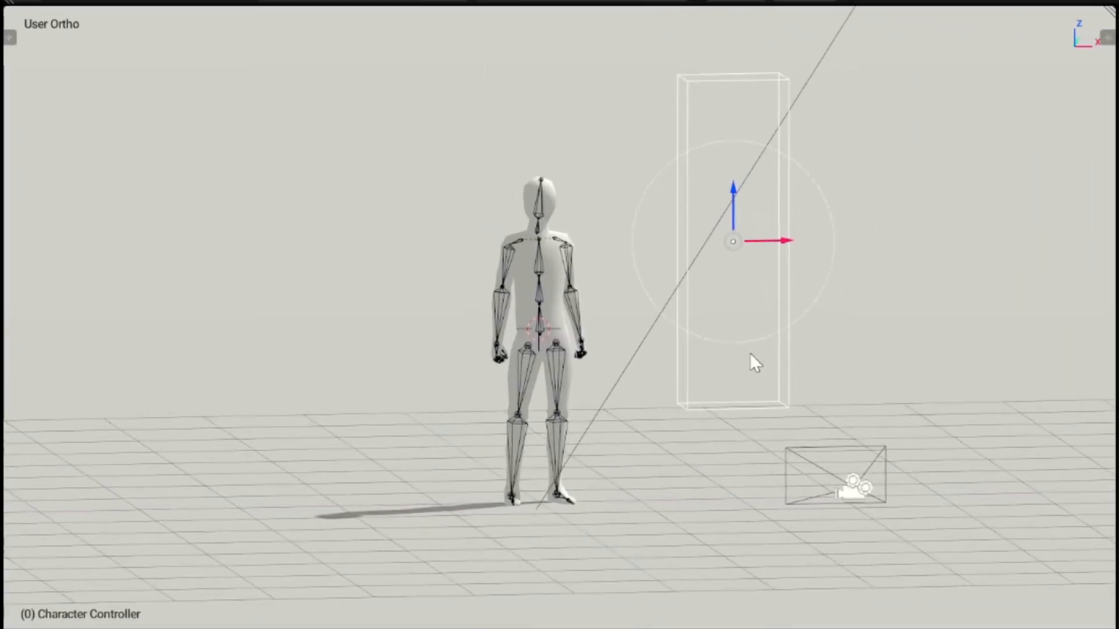
Step: Run the game to test how the Dynamic Character Controller falls, and stop it again
{"action": "key", "text": "p"}
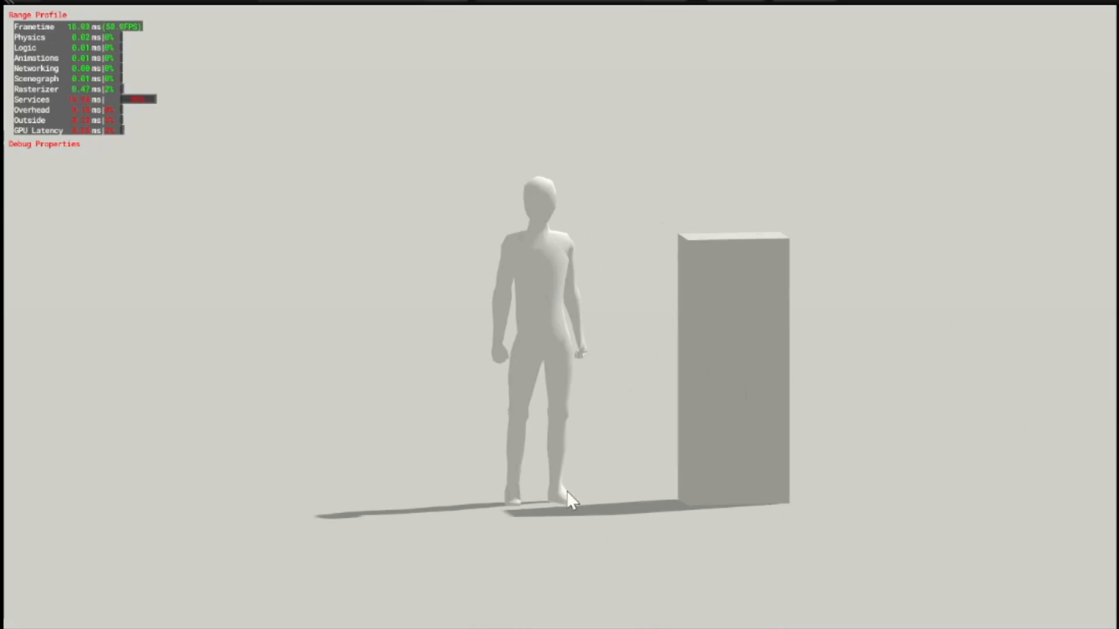
{"action": "key", "text": "Escape"}
{"action": "key", "text": "p"}
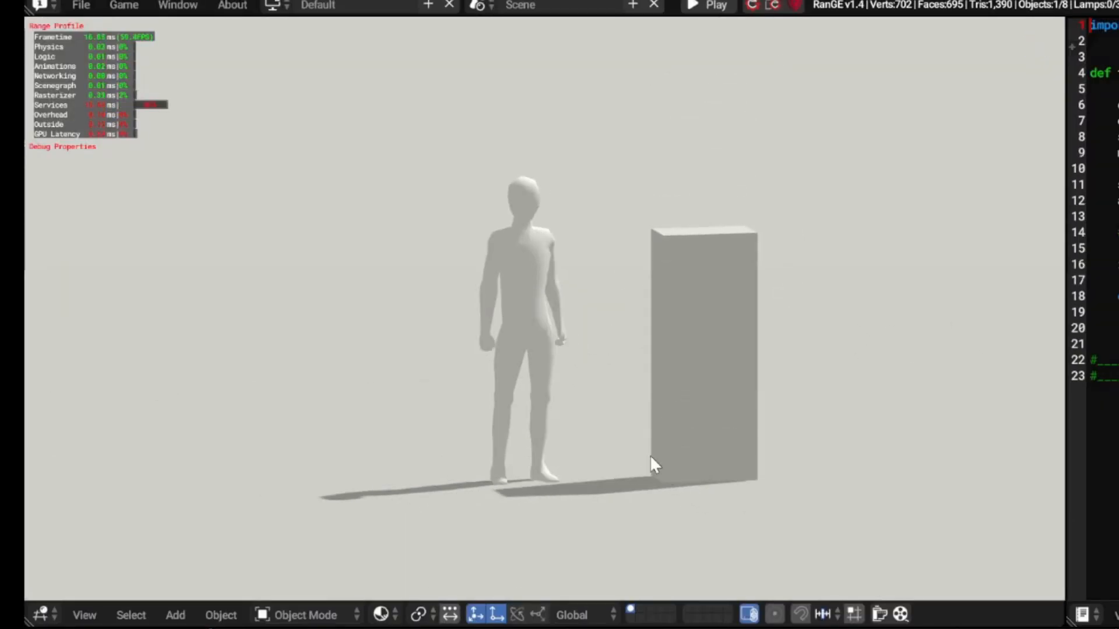
{"action": "key", "text": "Escape"}
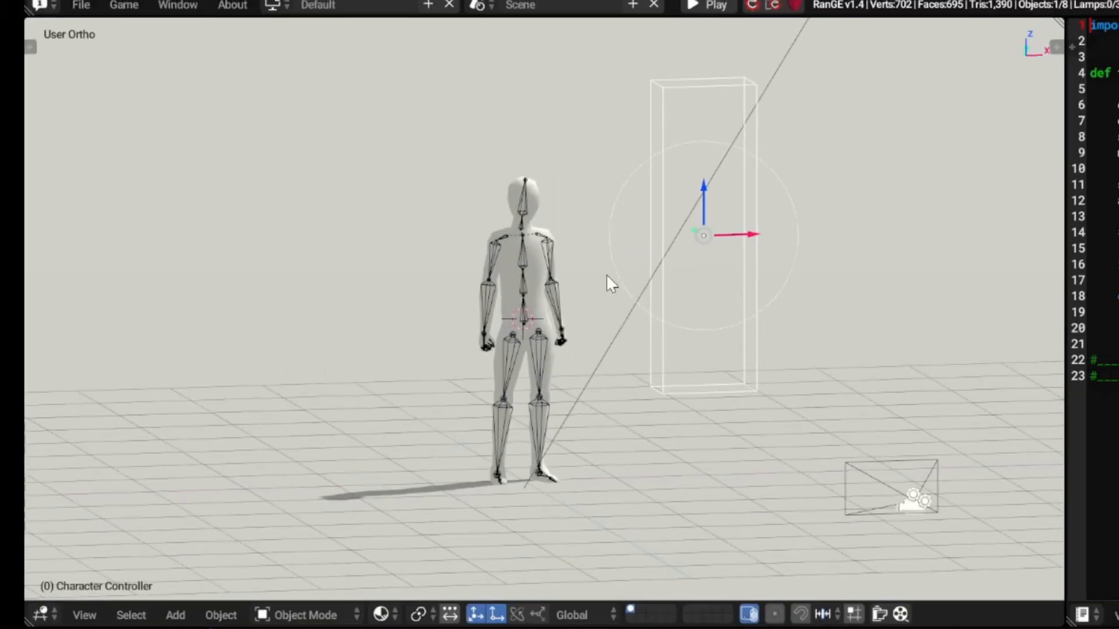
{"action": "middle_click_drag", "start_coordinate": [607, 278], "coordinate": [729, 294]}
{"action": "middle_click_drag", "start_coordinate": [658, 364], "coordinate": [672, 387]}
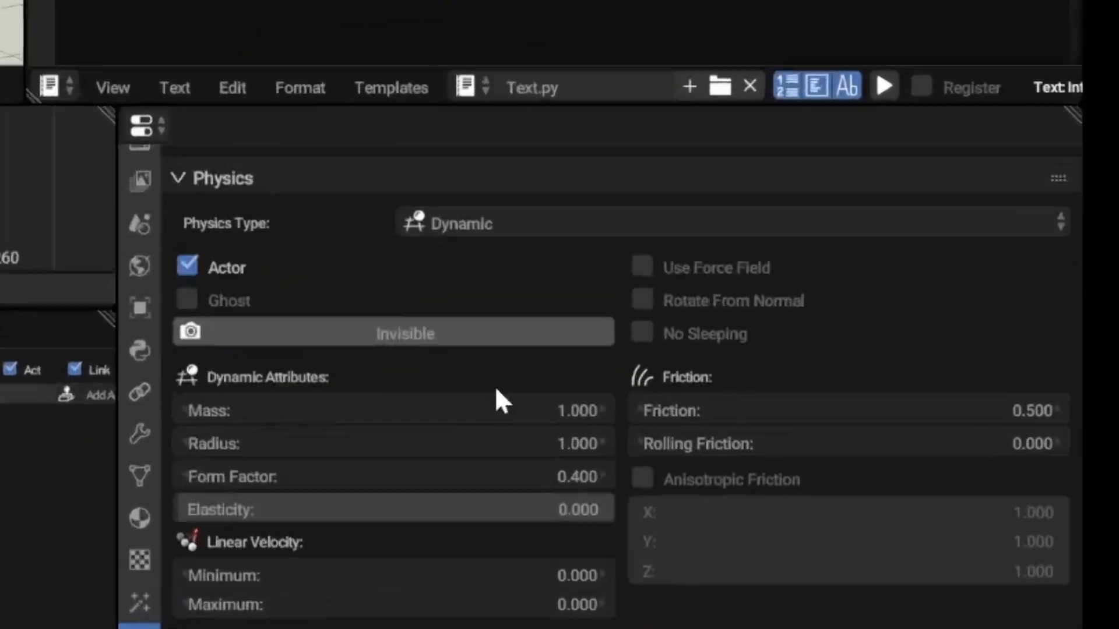
Step: Enable Collision Bounds for the Character Controller and set the bounds shape to Cylinder
{"action": "scroll", "coordinate": [768, 511], "scroll_direction": "down", "scroll_amount": 10}
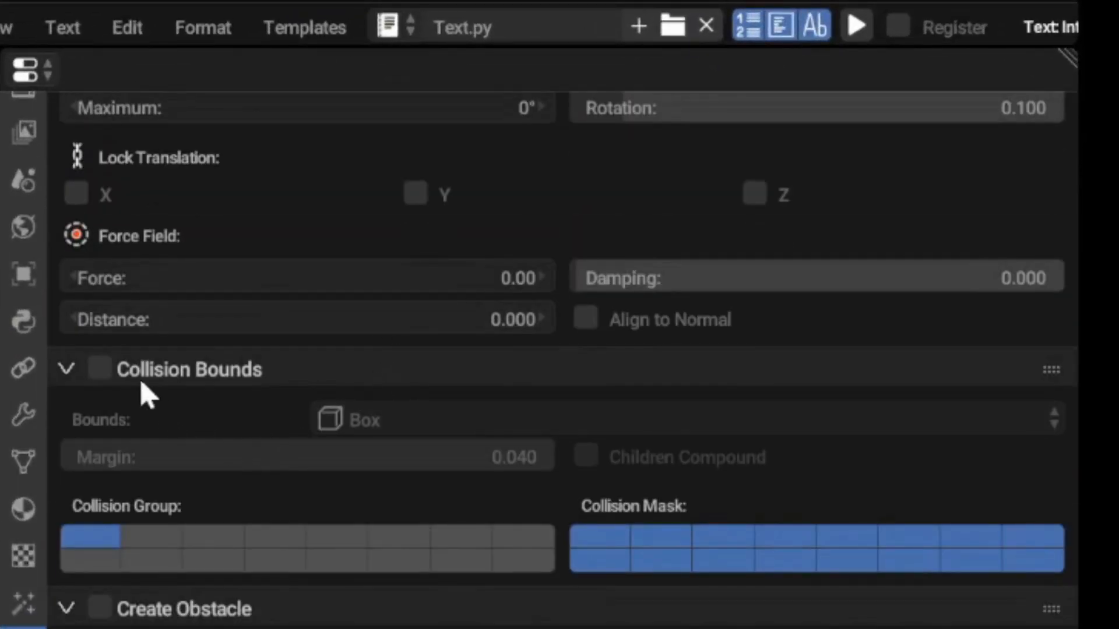
{"action": "left_click", "coordinate": [100, 369]}
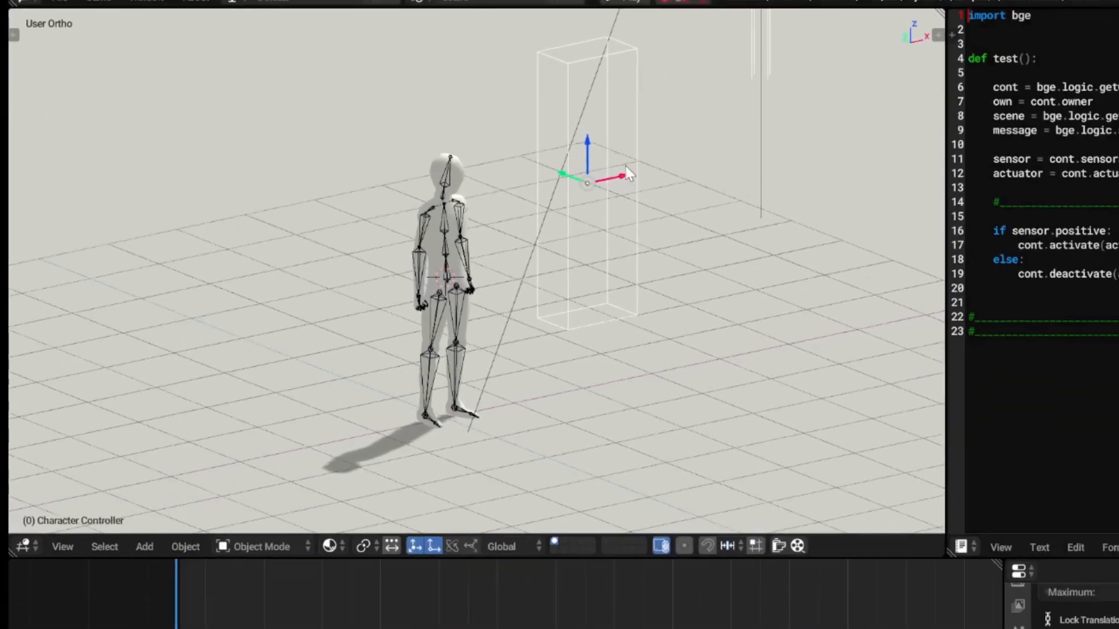
{"action": "left_click", "coordinate": [389, 422]}
{"action": "left_click", "coordinate": [392, 274]}
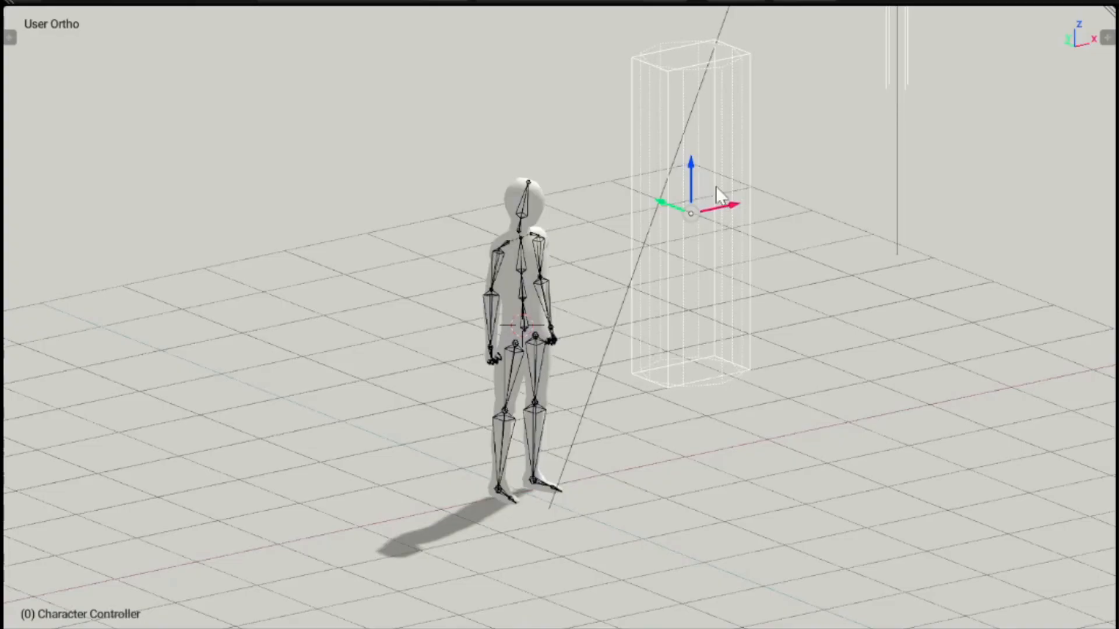
{"action": "middle_click_drag", "start_coordinate": [717, 192], "coordinate": [646, 182]}
Step: Try Cone as the collision bounds shape and settle on Box
{"action": "left_click", "coordinate": [468, 417]}
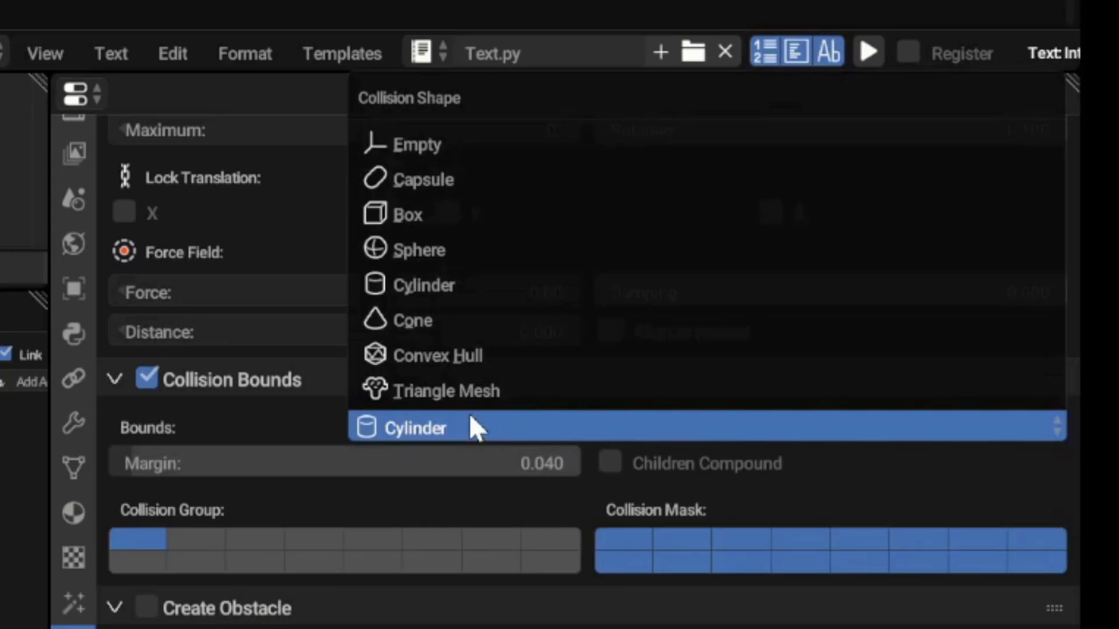
{"action": "left_click", "coordinate": [468, 320]}
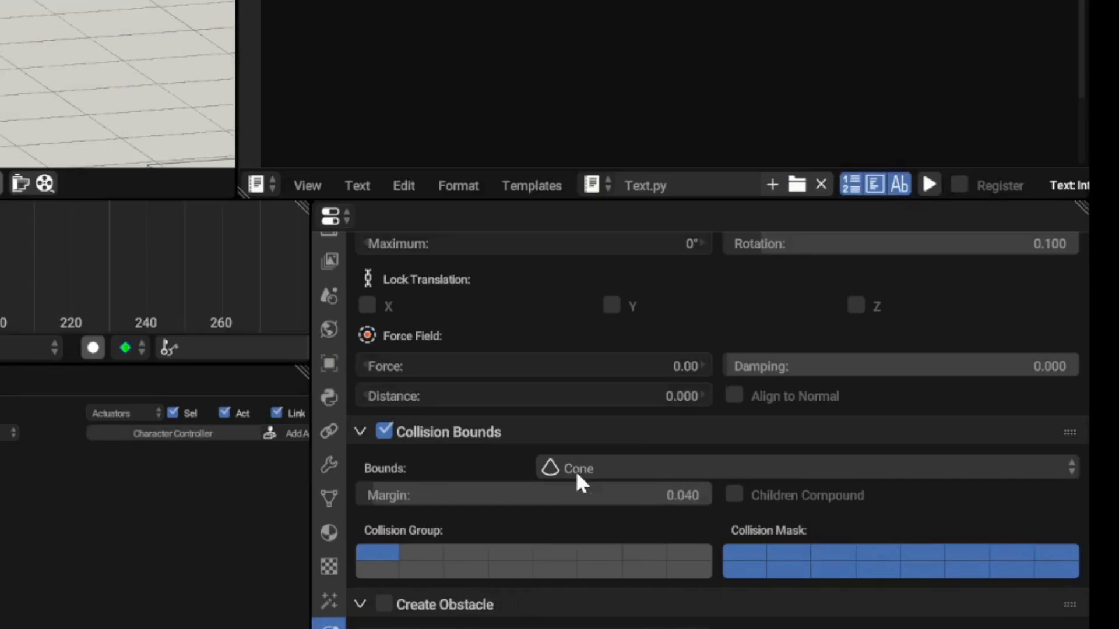
{"action": "left_click", "coordinate": [833, 530]}
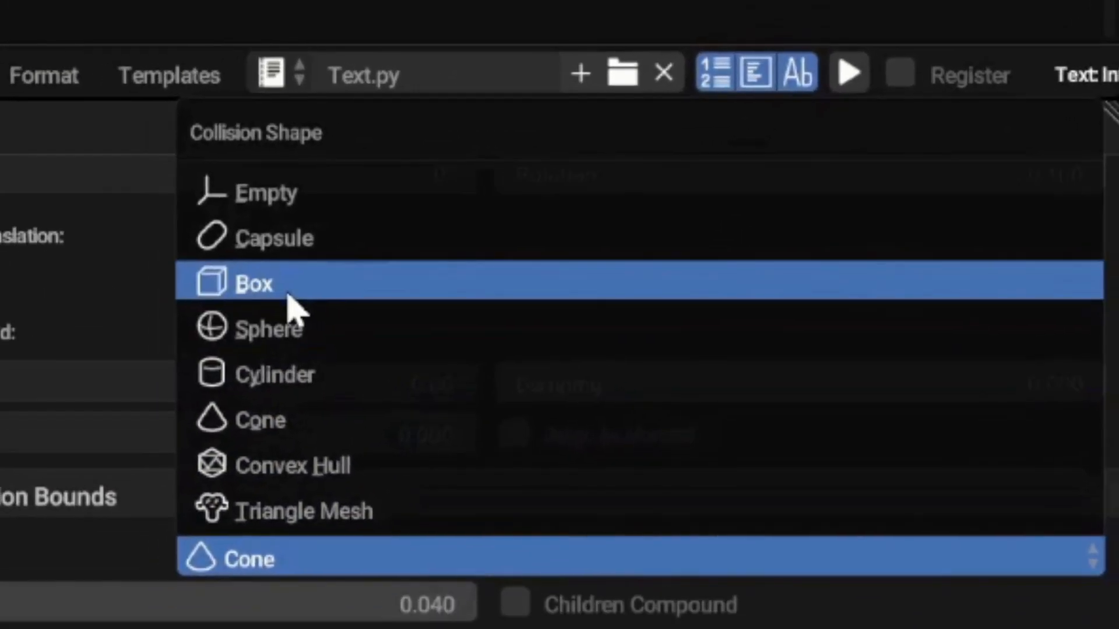
{"action": "left_click", "coordinate": [287, 294]}
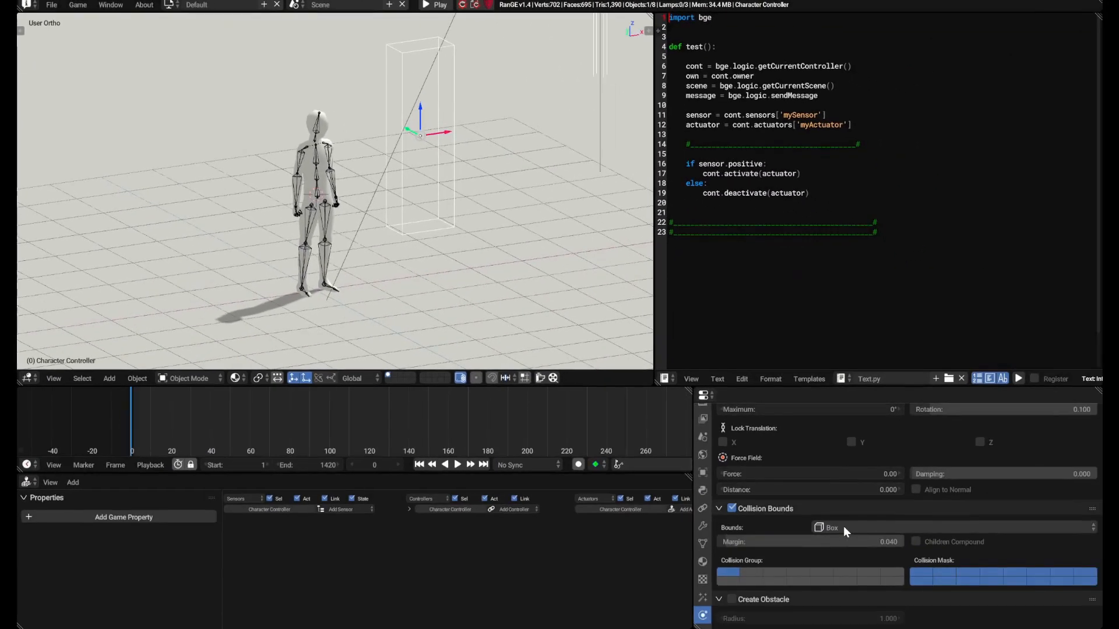
Step: Try Capsule as the Character Controller's collision bounds shape and inspect it around the box
{"action": "left_click", "coordinate": [833, 528]}
{"action": "left_click", "coordinate": [852, 423]}
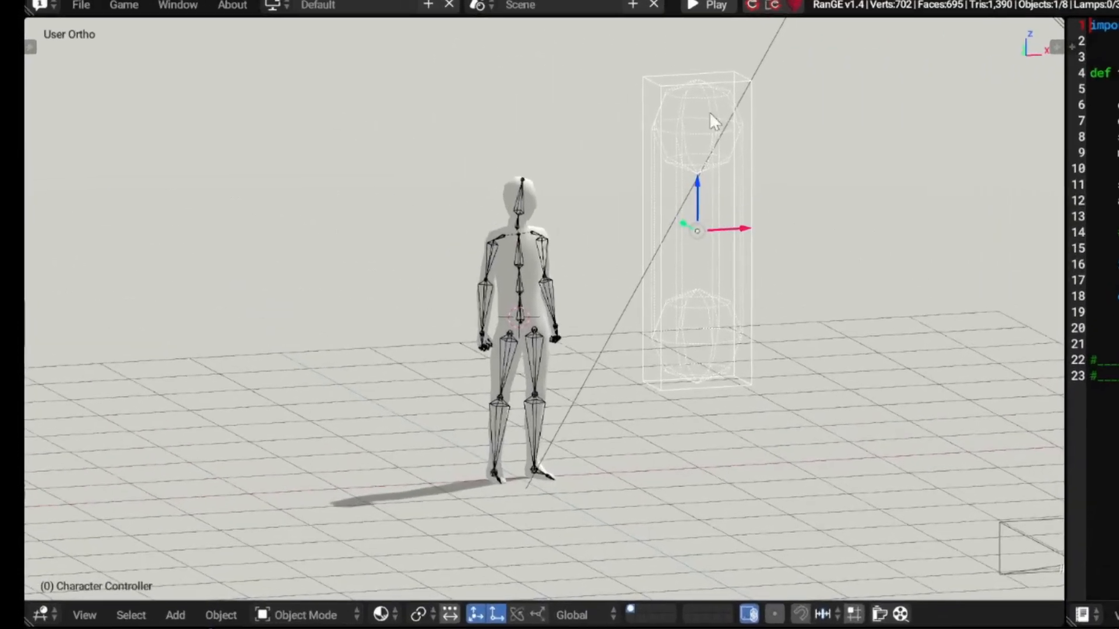
{"action": "middle_click_drag", "start_coordinate": [699, 230], "coordinate": [690, 54]}
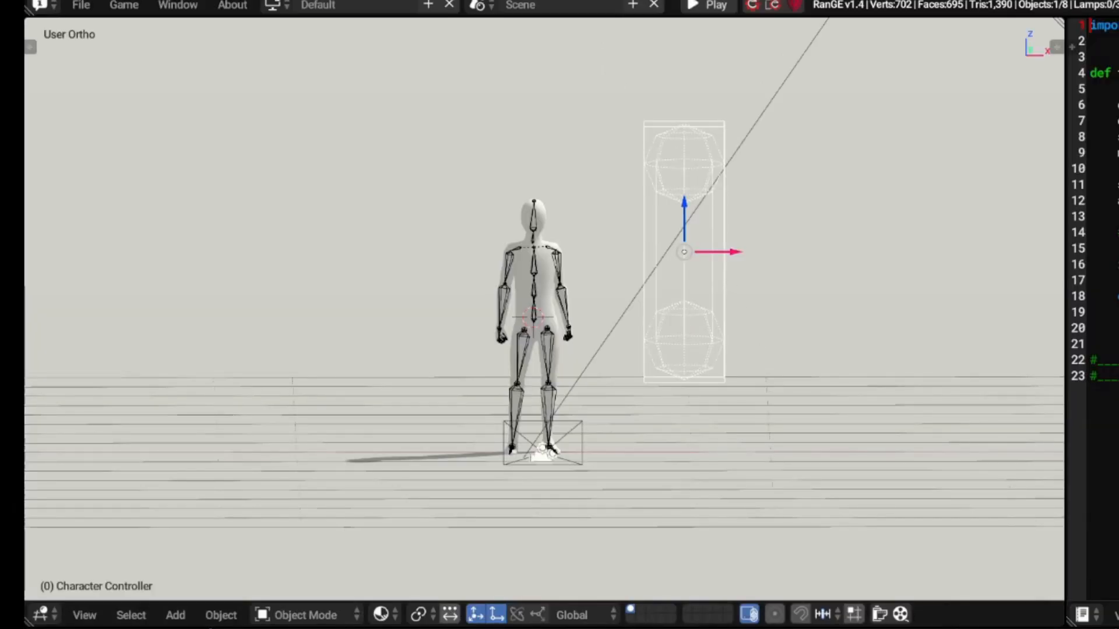
Step: Inspect the Character Controller from the front and run the game to test its collision
{"action": "scroll", "coordinate": [691, 222], "scroll_direction": "up", "scroll_amount": 1}
{"action": "key", "text": "KP_1"}
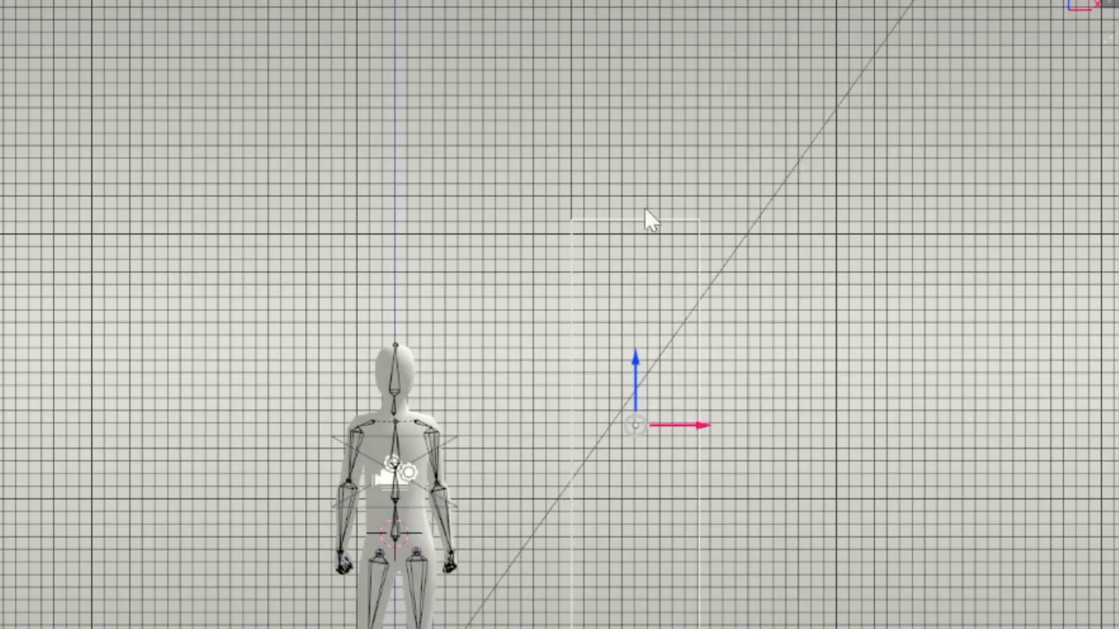
{"action": "middle_click_drag", "start_coordinate": [722, 224], "coordinate": [706, 318]}
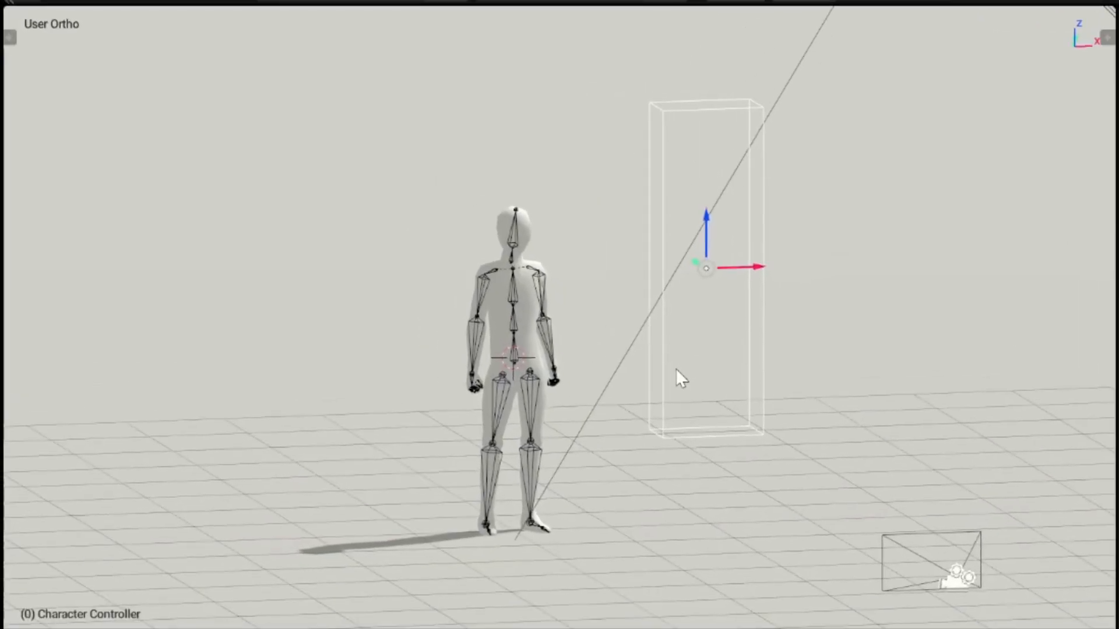
{"action": "key", "text": "p"}
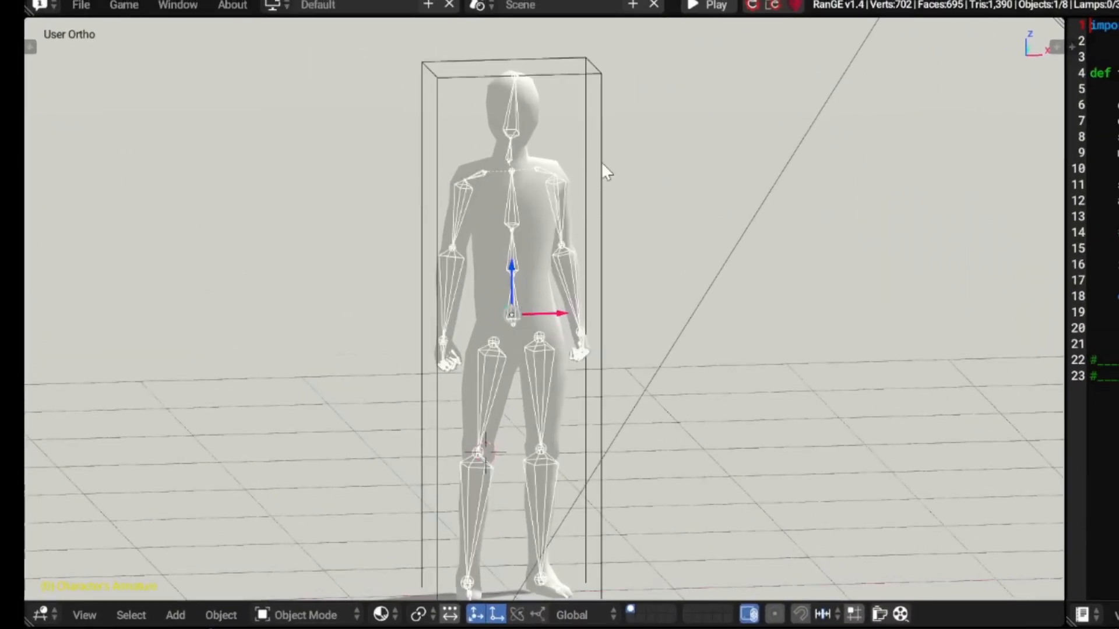
Step: Parent the character's armature to the Character Controller box with the Object option
{"action": "left_click", "coordinate": [601, 162], "text": "shift"}
{"action": "key", "text": "ctrl+p"}
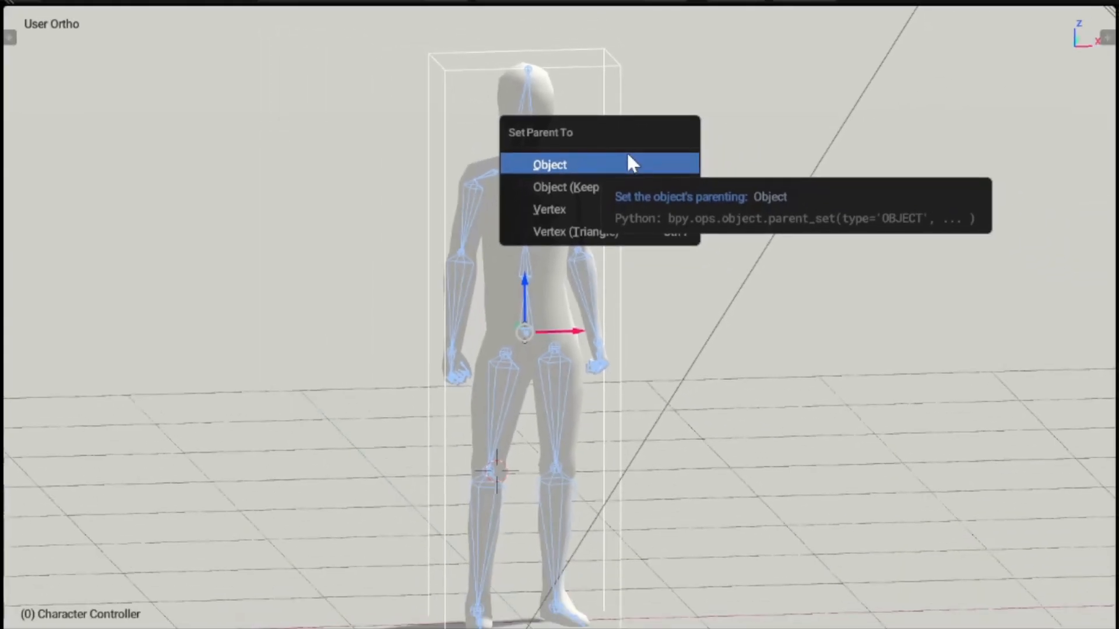
{"action": "left_click", "coordinate": [601, 165]}
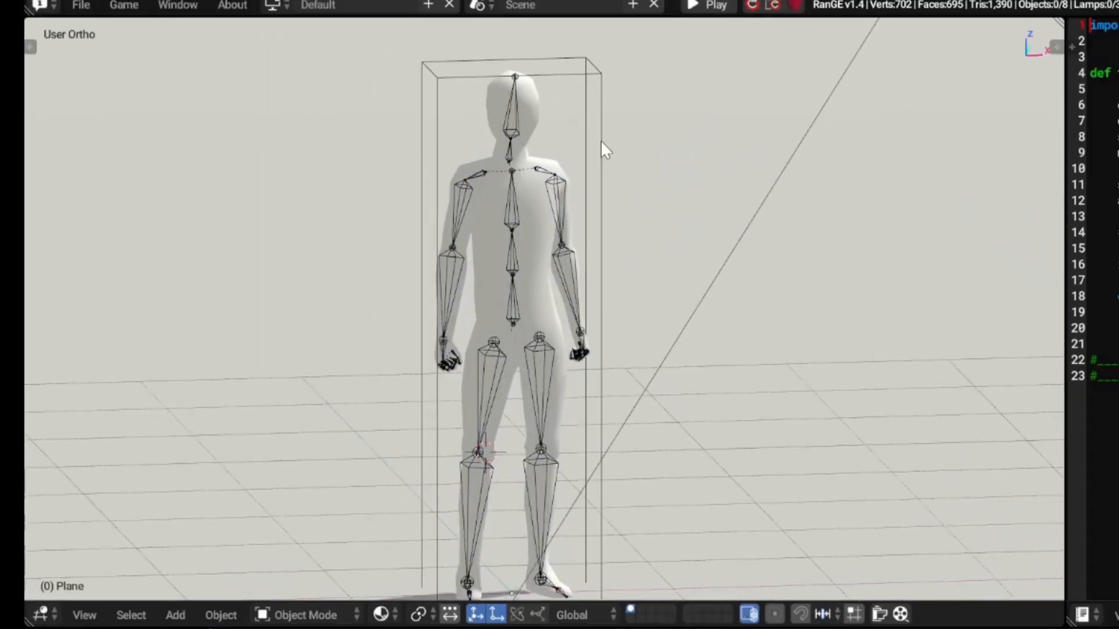
Step: Test-move the Character Controller to check that the armature and body follow it, cancelling each move
{"action": "right_click", "coordinate": [619, 138]}
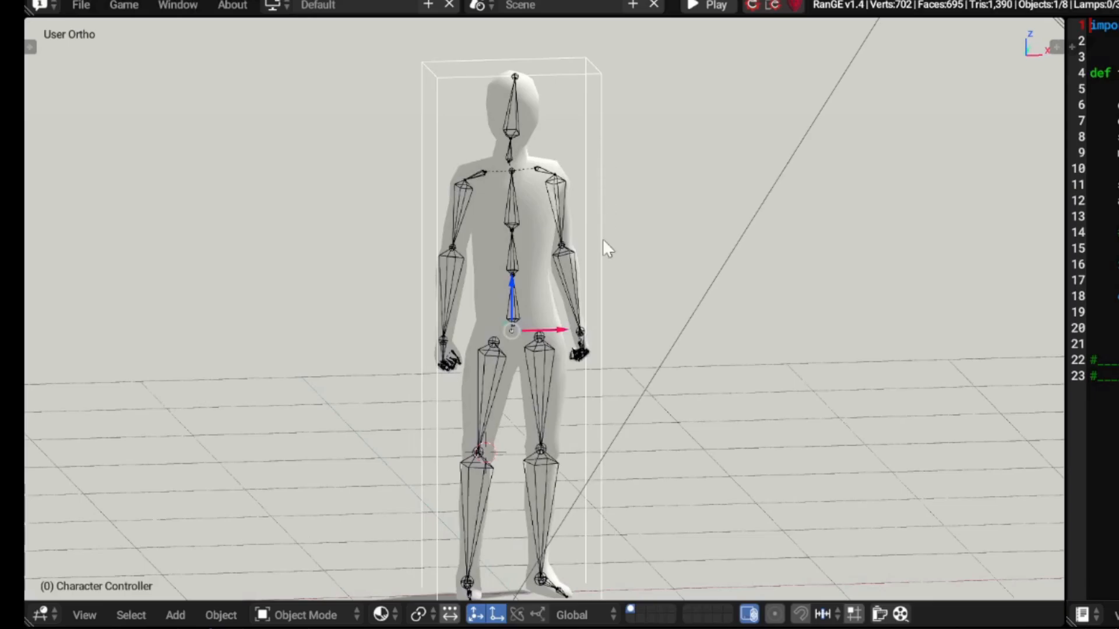
{"action": "scroll", "coordinate": [603, 239], "scroll_direction": "down", "scroll_amount": 2}
{"action": "key", "text": "g"}
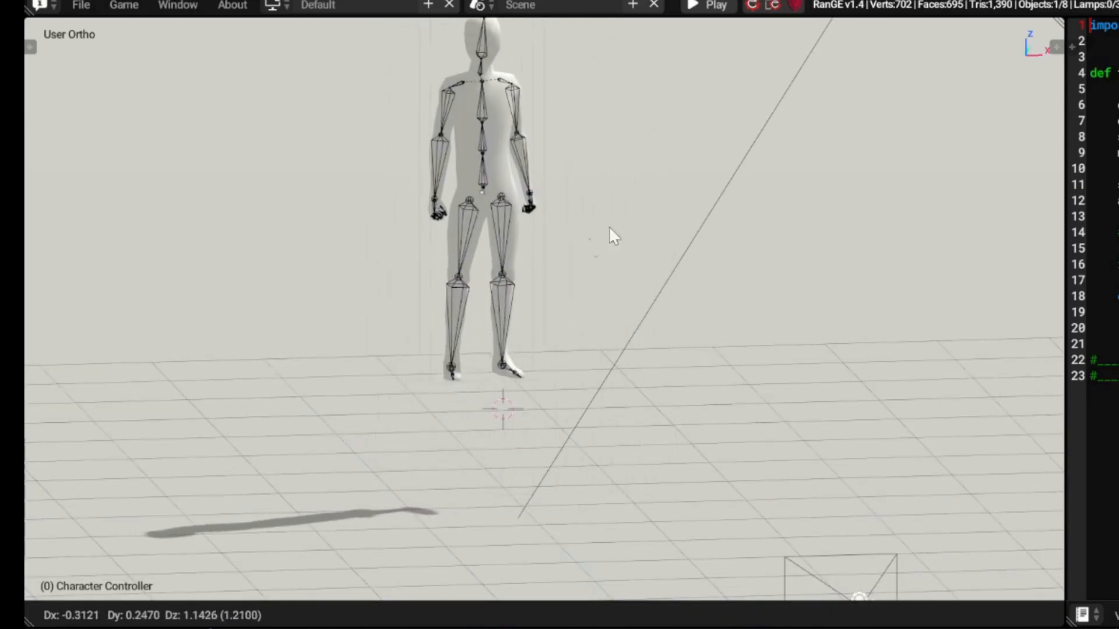
{"action": "right_click", "coordinate": [576, 324]}
{"action": "key", "text": "g"}
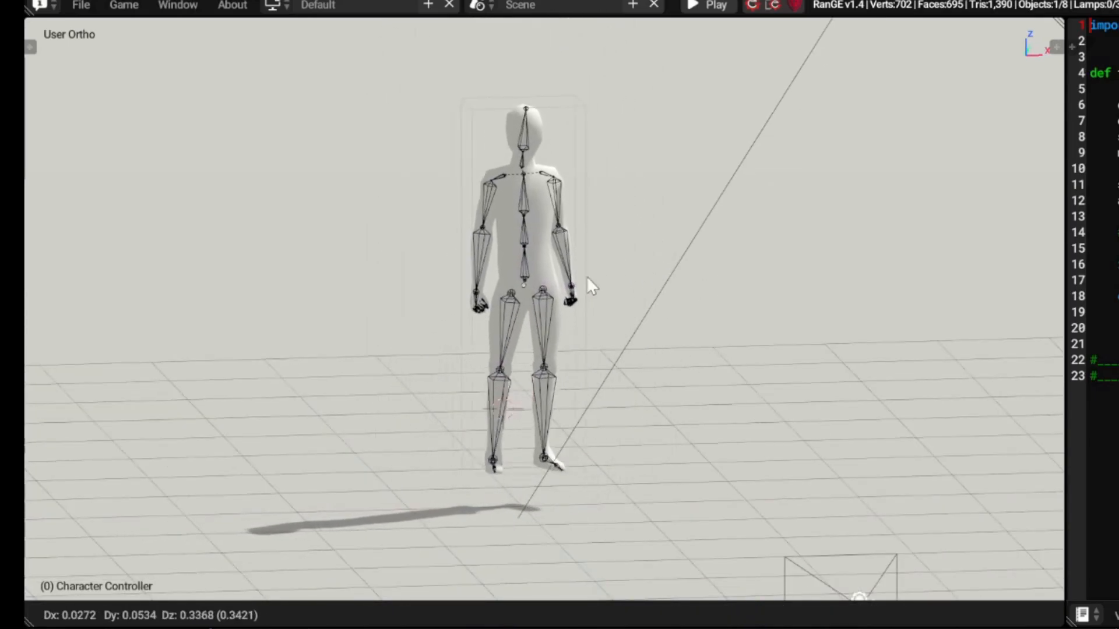
{"action": "right_click", "coordinate": [586, 258]}
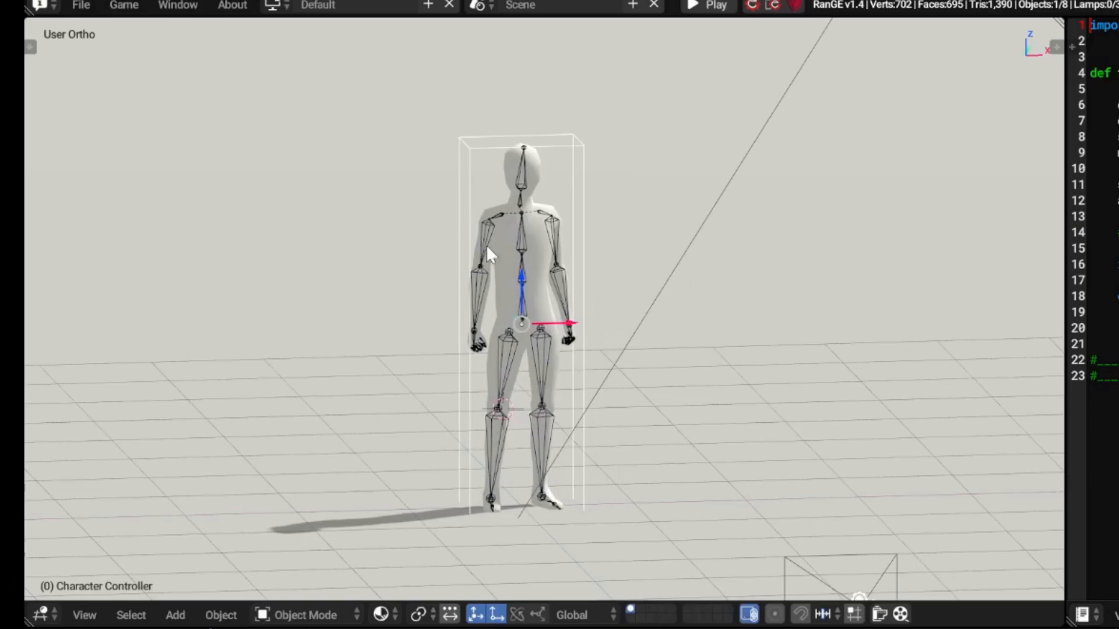
{"action": "key", "text": "g"}
{"action": "right_click", "coordinate": [598, 243]}
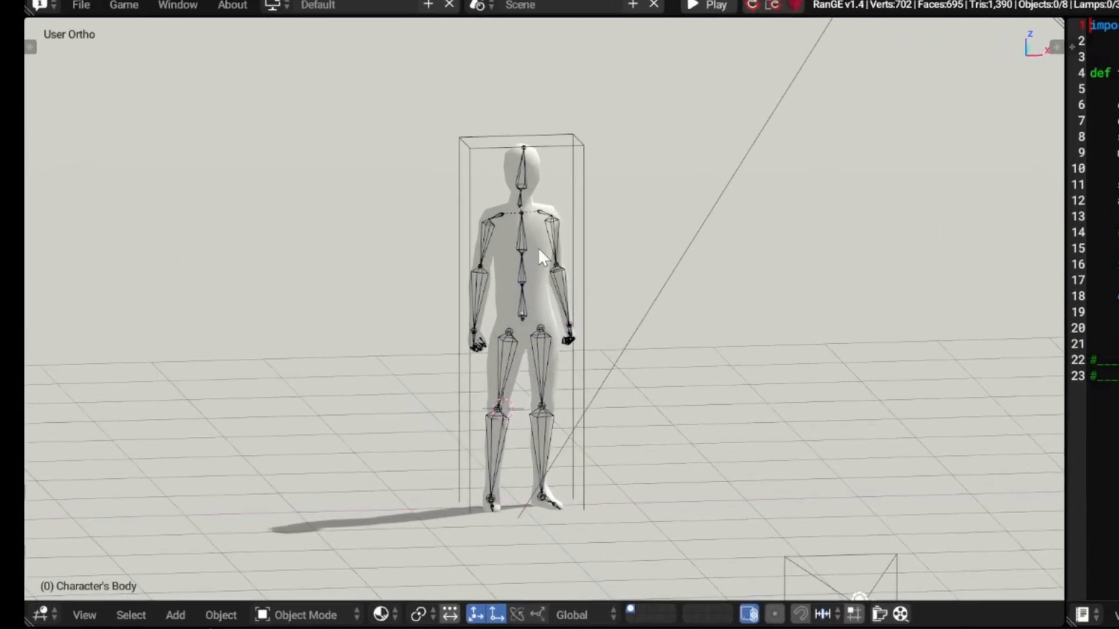
Step: Set the physics type of the Character's Body mesh to No Collision
{"action": "right_click", "coordinate": [542, 239]}
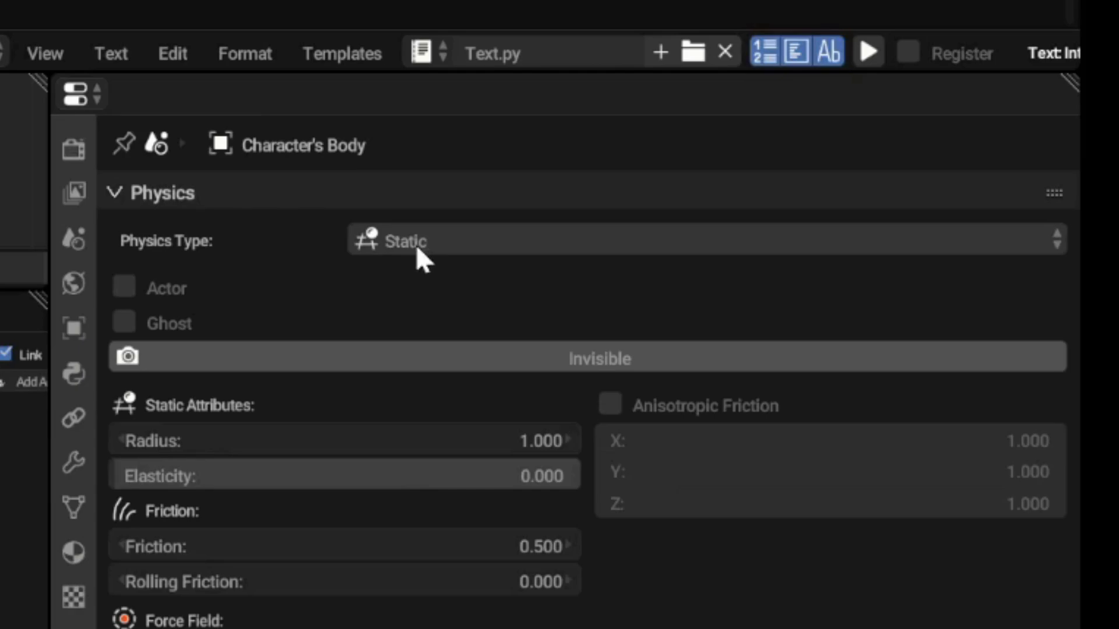
{"action": "left_click", "coordinate": [841, 458]}
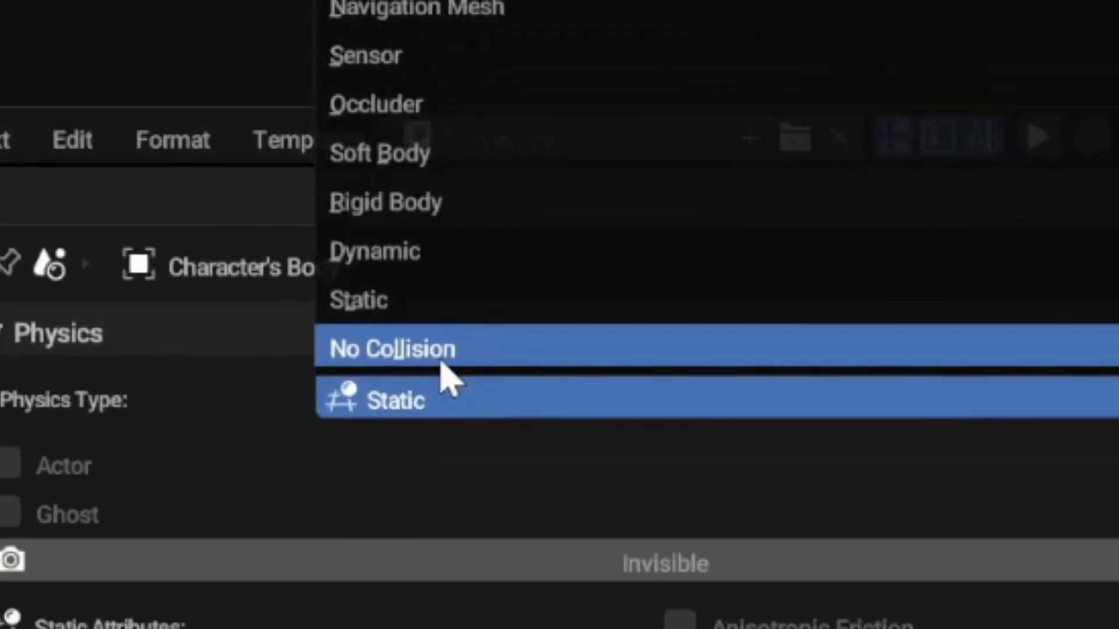
{"action": "left_click", "coordinate": [421, 211]}
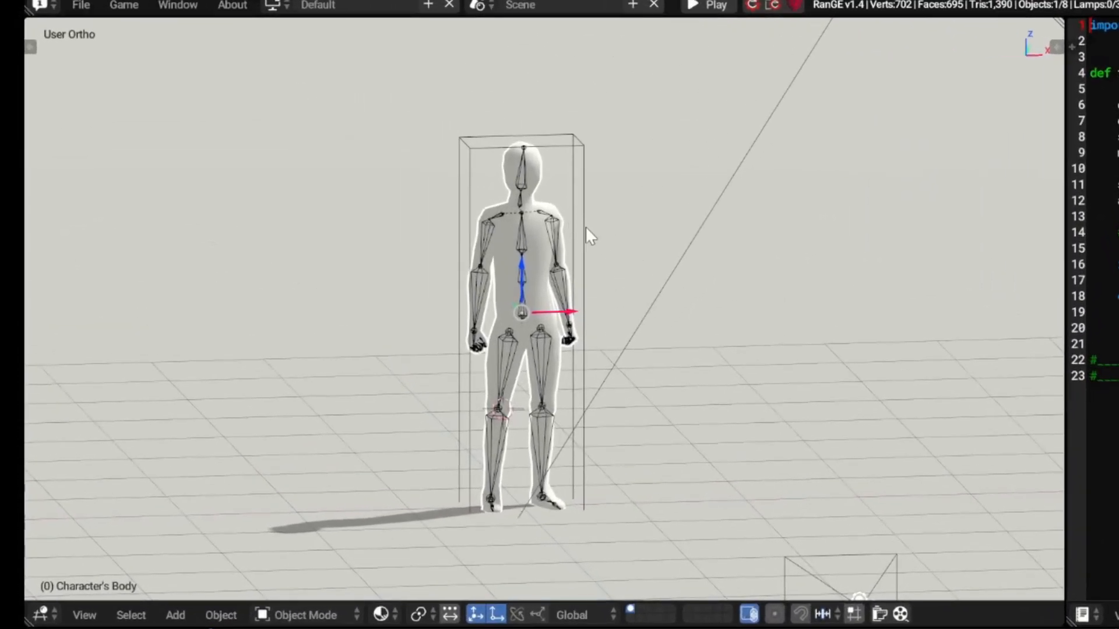
Step: Recheck the parenting by test-moving the Character Controller, cancelling each move, and deselect everything
{"action": "right_click", "coordinate": [585, 226]}
{"action": "key", "text": "g"}
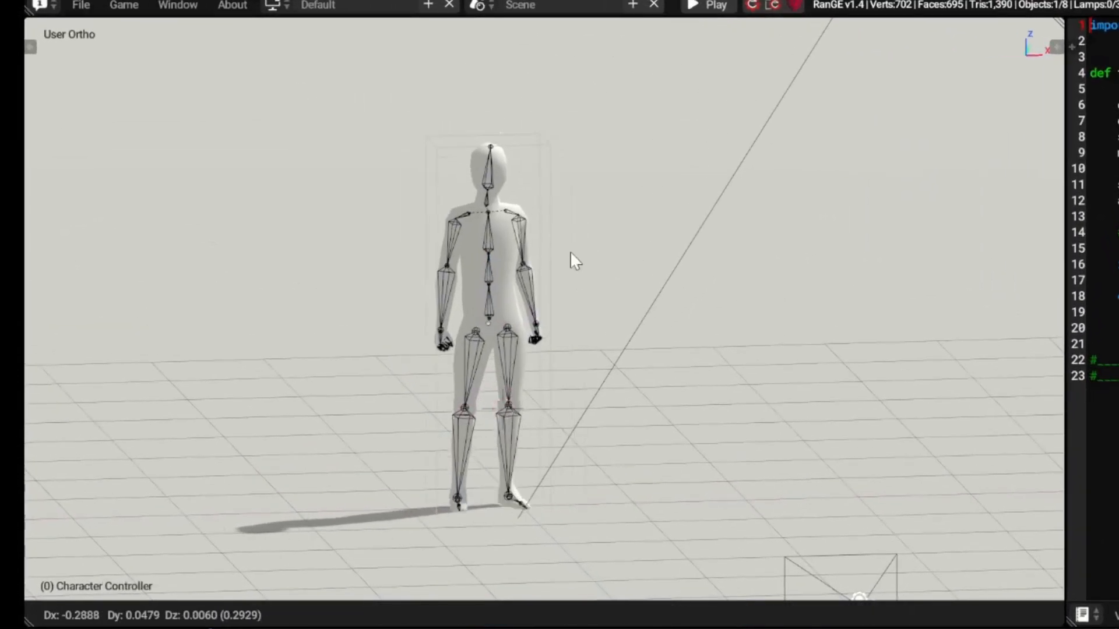
{"action": "key", "text": "Escape"}
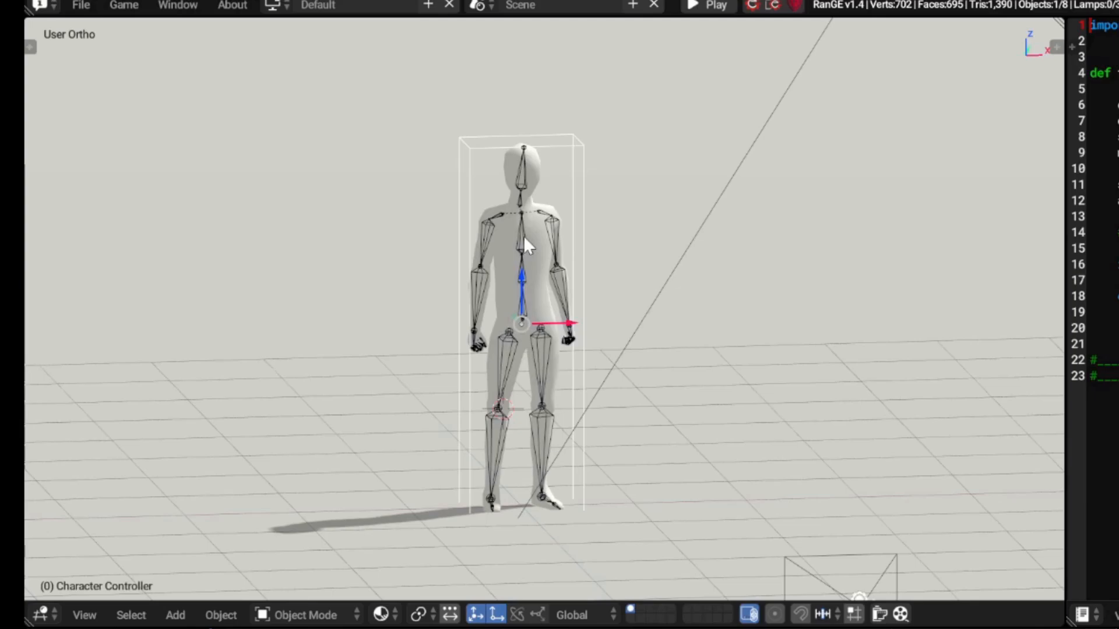
{"action": "key", "text": "g"}
{"action": "key", "text": "Escape"}
{"action": "key", "text": "g"}
{"action": "right_click", "coordinate": [570, 212]}
{"action": "key", "text": "a"}
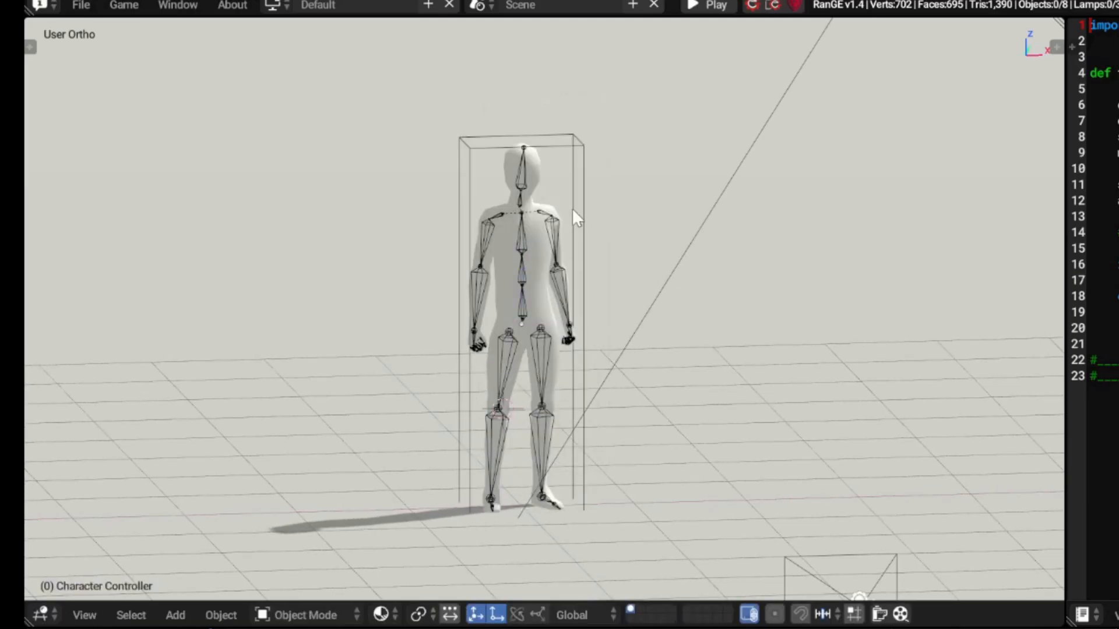
Step: Raise the Character Controller with the parented character along the Z axis, above the floor
{"action": "right_click", "coordinate": [572, 205]}
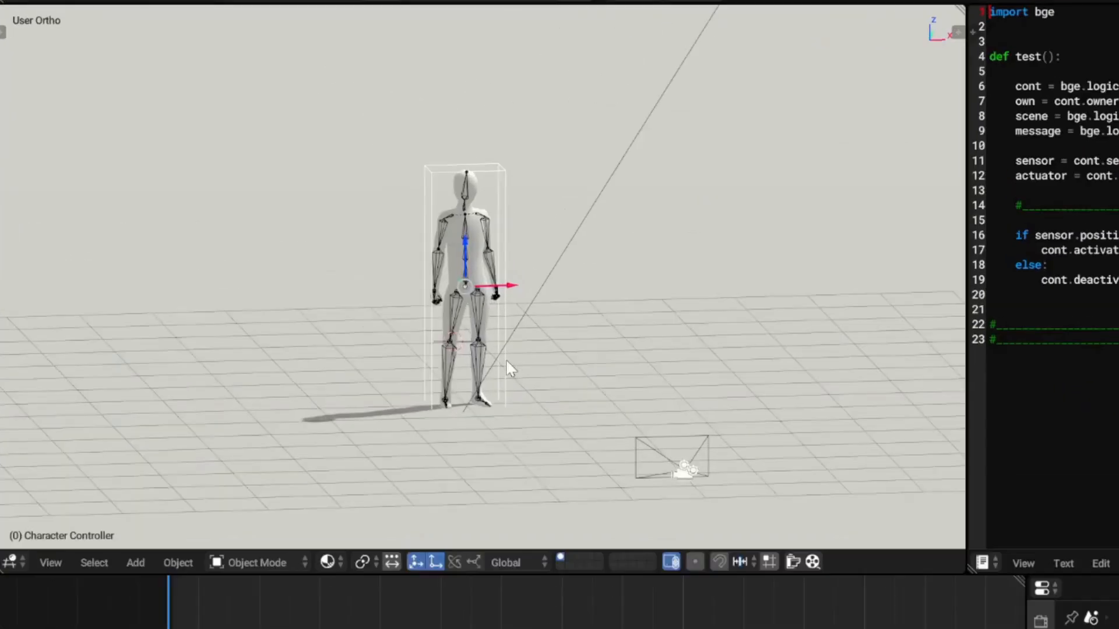
{"action": "key", "text": "g"}
{"action": "key", "text": "z"}
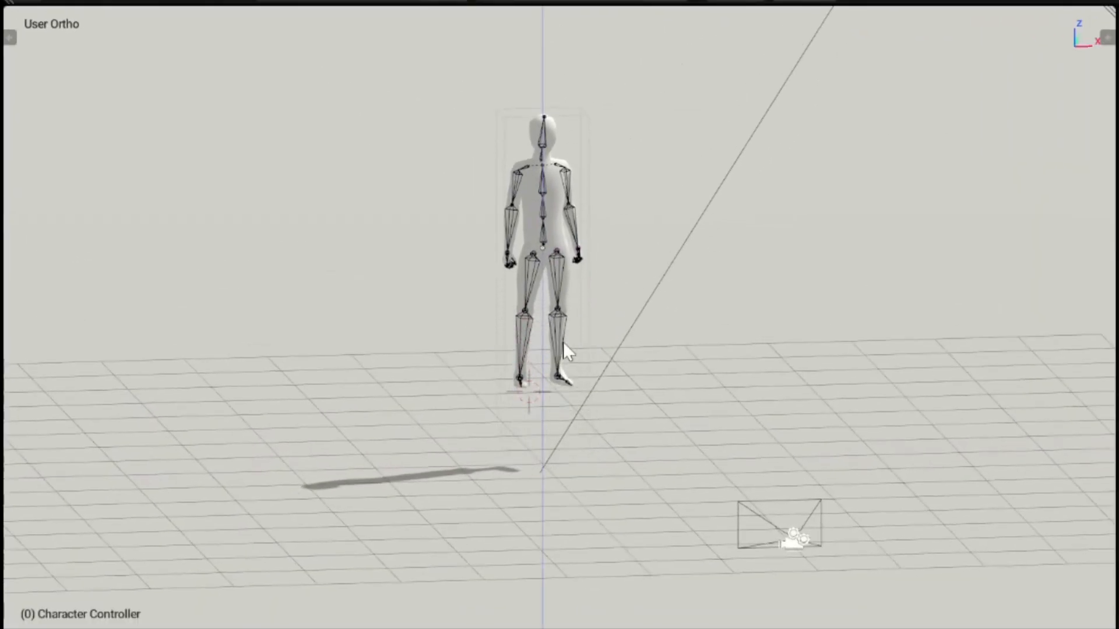
{"action": "left_click", "coordinate": [480, 300]}
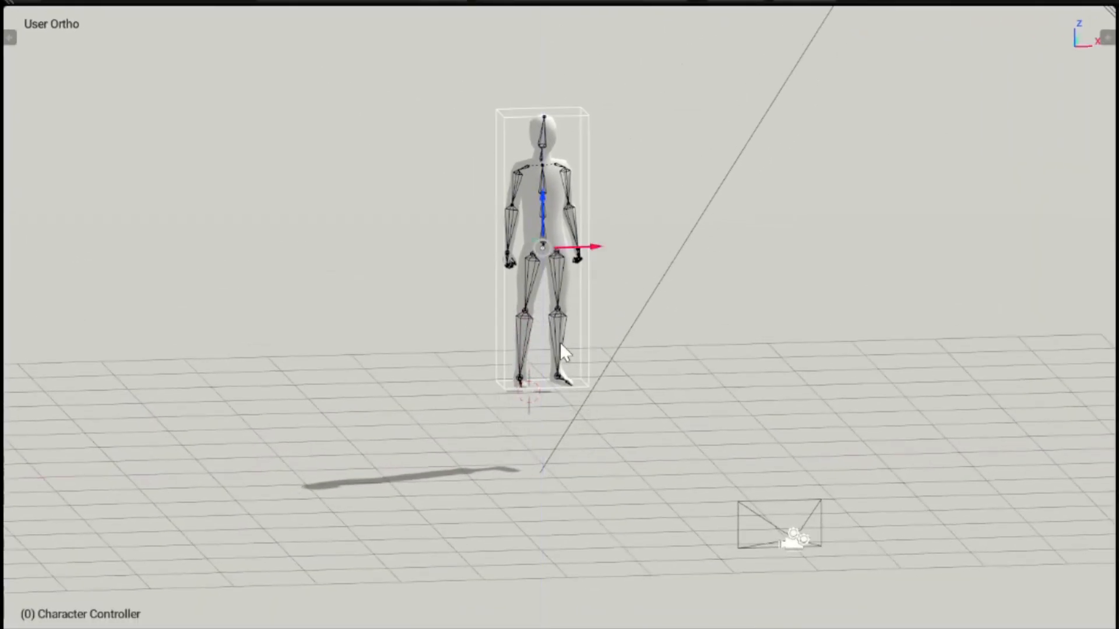
Step: Run the game and test the character's movement and jump
{"action": "key", "text": "p"}
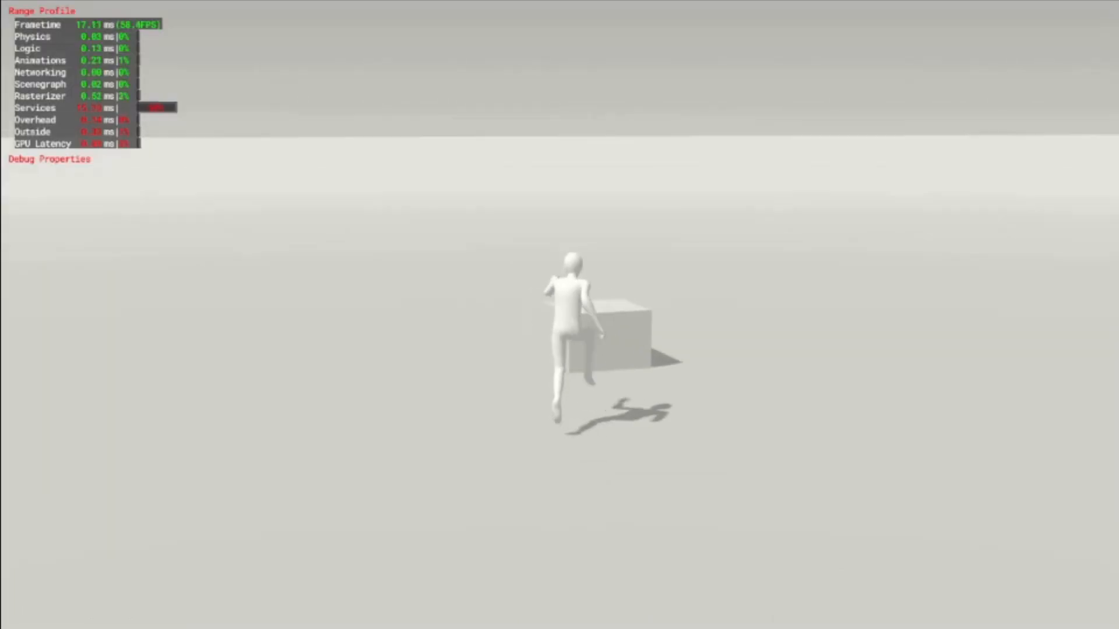
{"action": "key", "text": "space"}
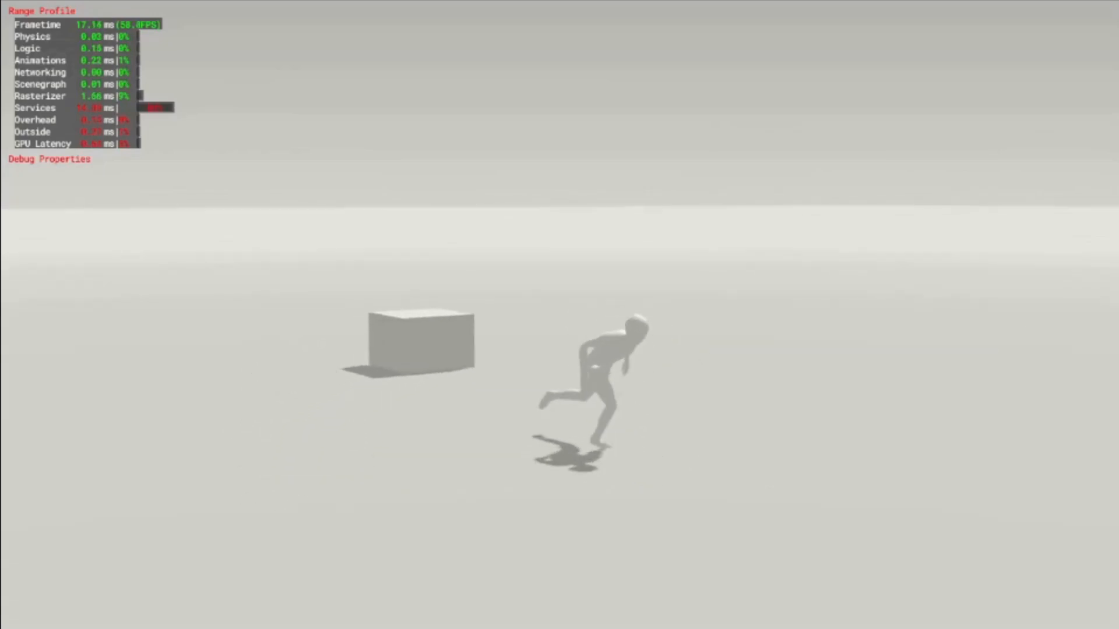